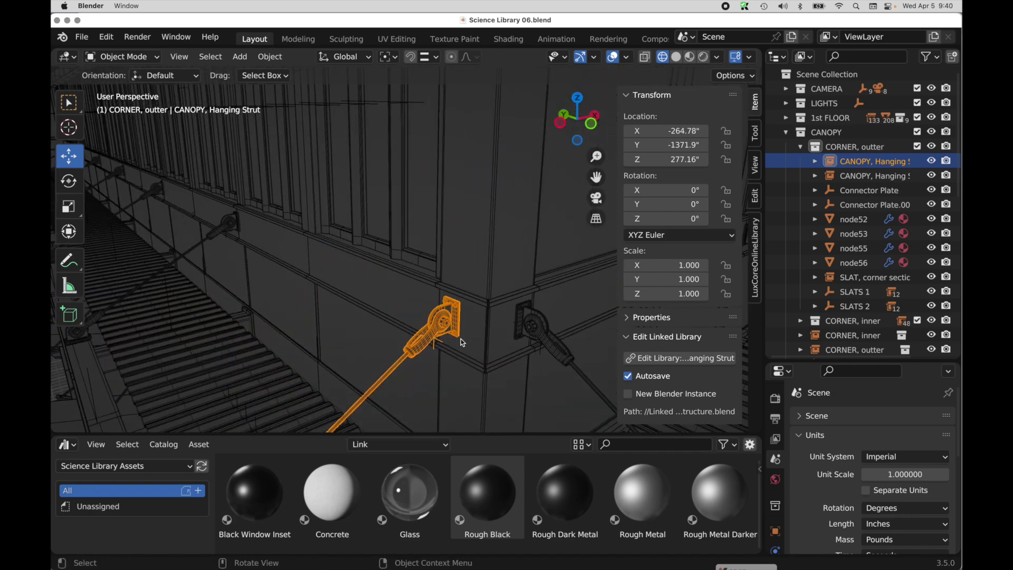
Search the Preferences add-on list for 'edit', then close Preferences.
shift+middle_drag(461, 339, 479, 301)
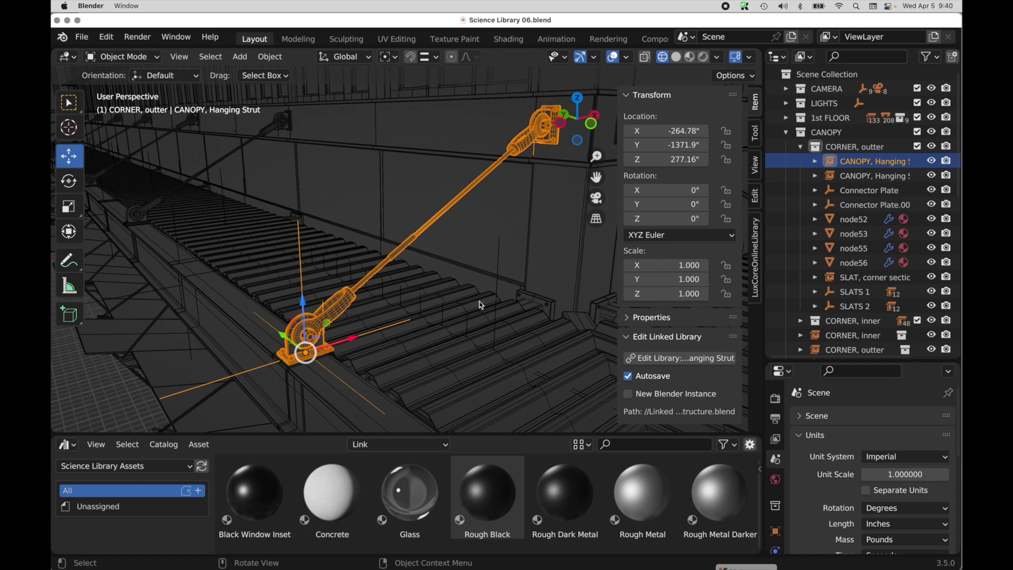
mouse_move(480, 304)
middle_down()
mouse_move(449, 300)
mouse_move(460, 305)
middle_up()
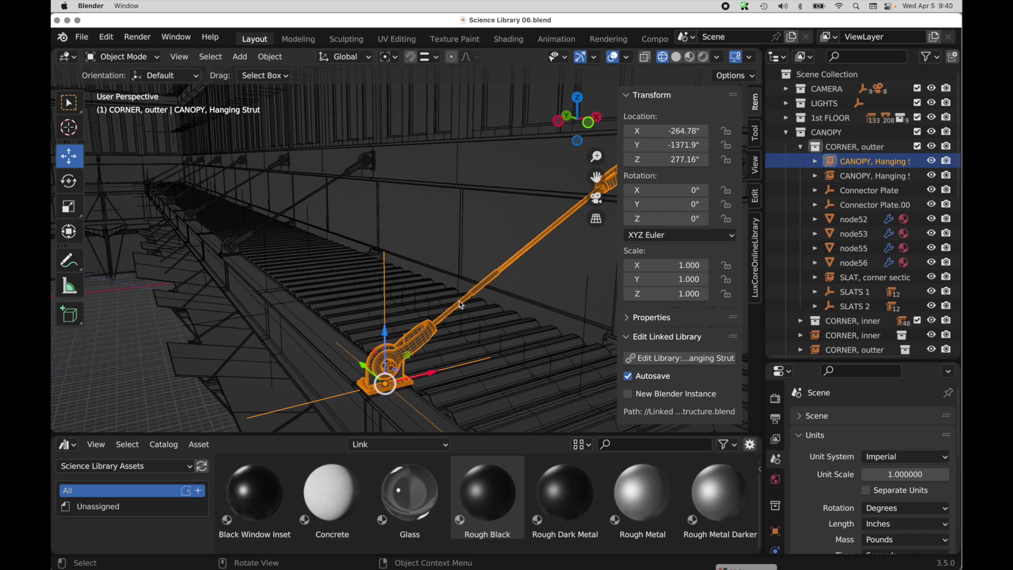
click(107, 37)
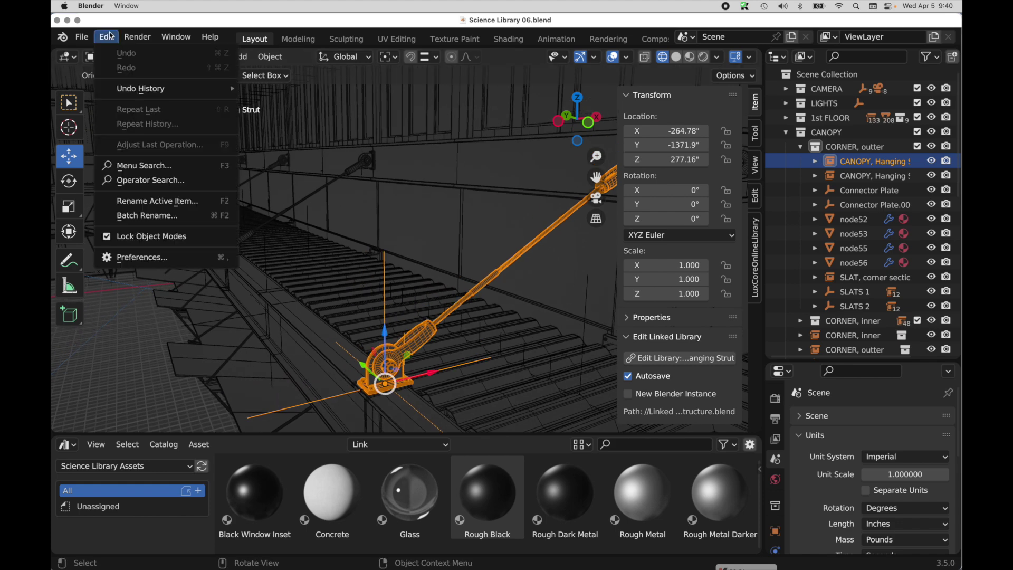
click(138, 257)
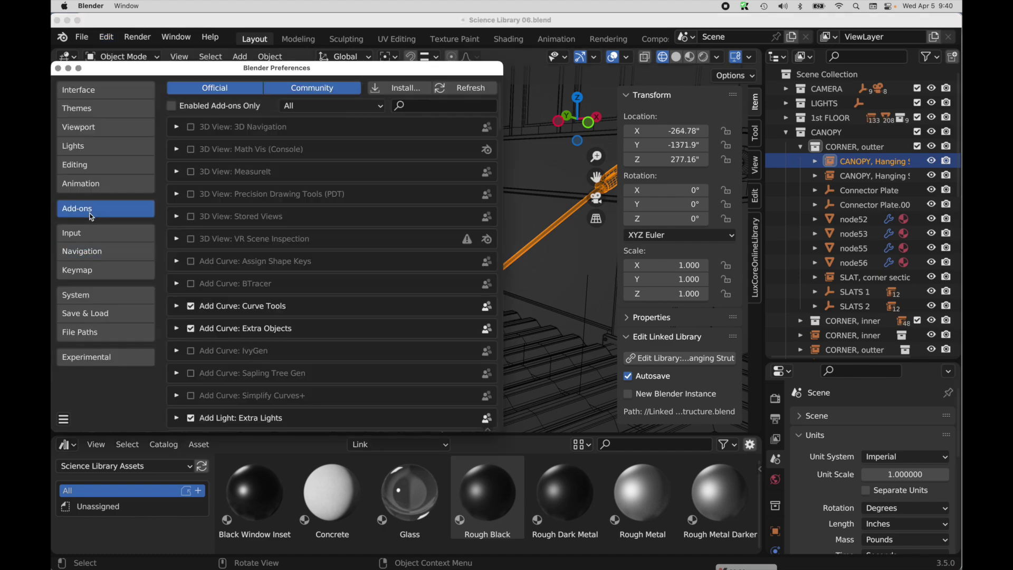
click(416, 106)
text(edit)
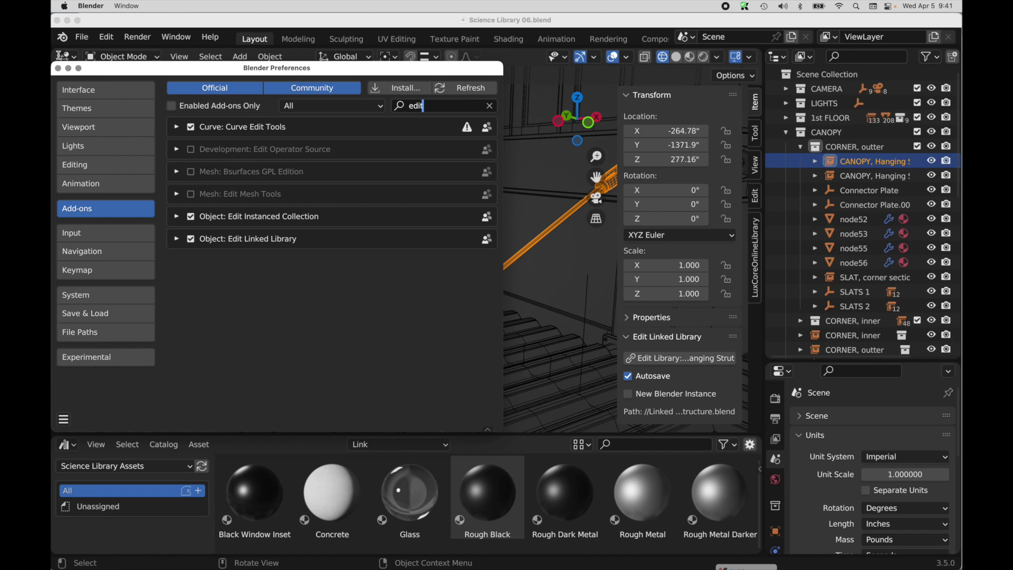
click(58, 68)
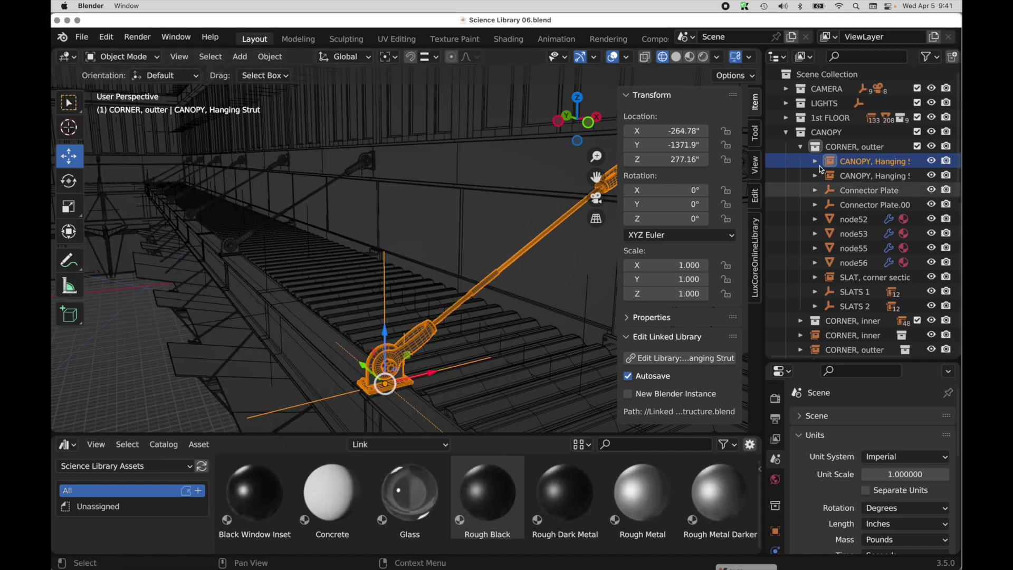
Collapse CANOPY, expand 1st FLOOR, and select 1st FLOOR ENTRANCE and the 2nd FLOOR REPEAT.001 object.
click(786, 133)
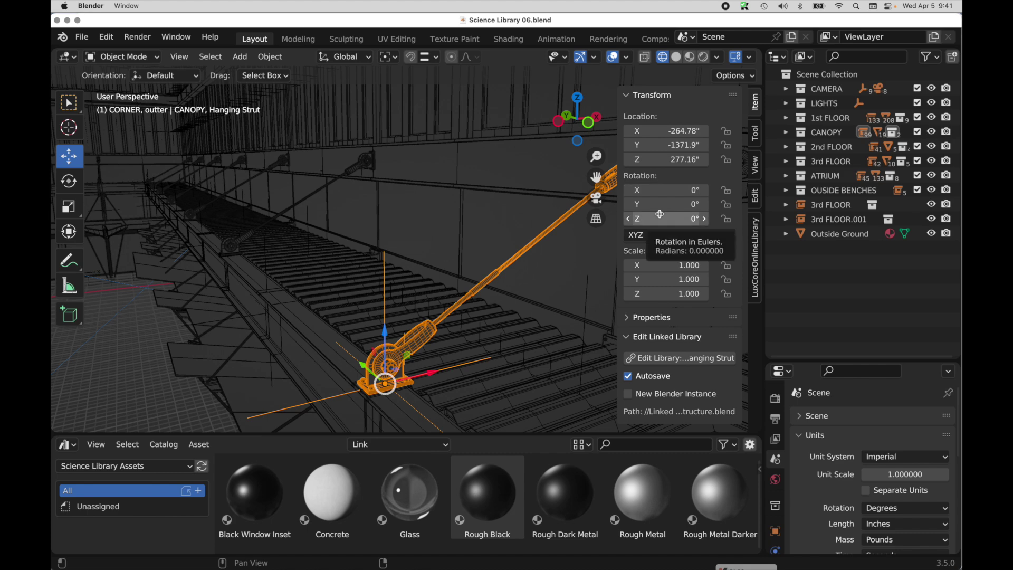
click(787, 118)
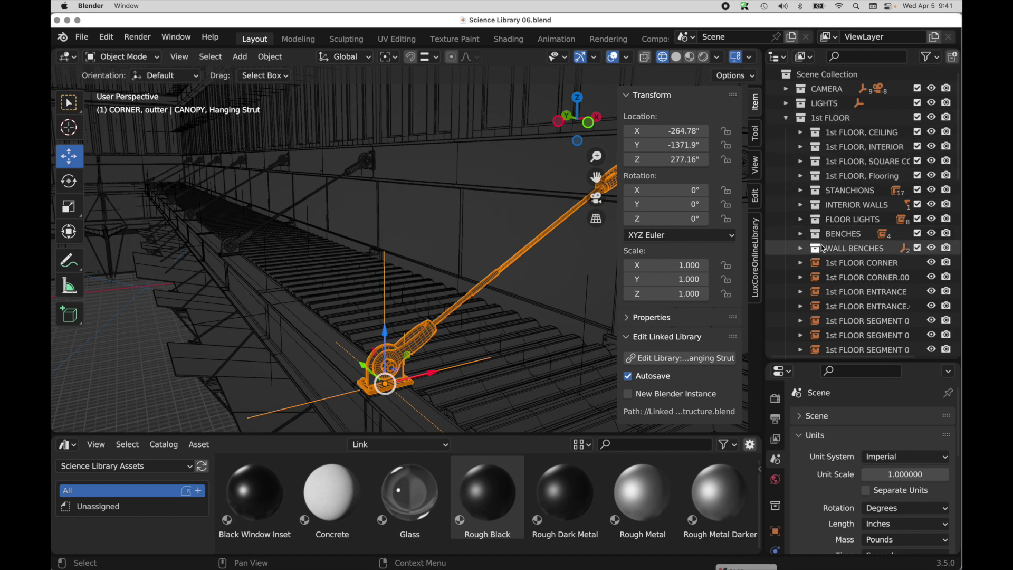
click(846, 292)
click(383, 252)
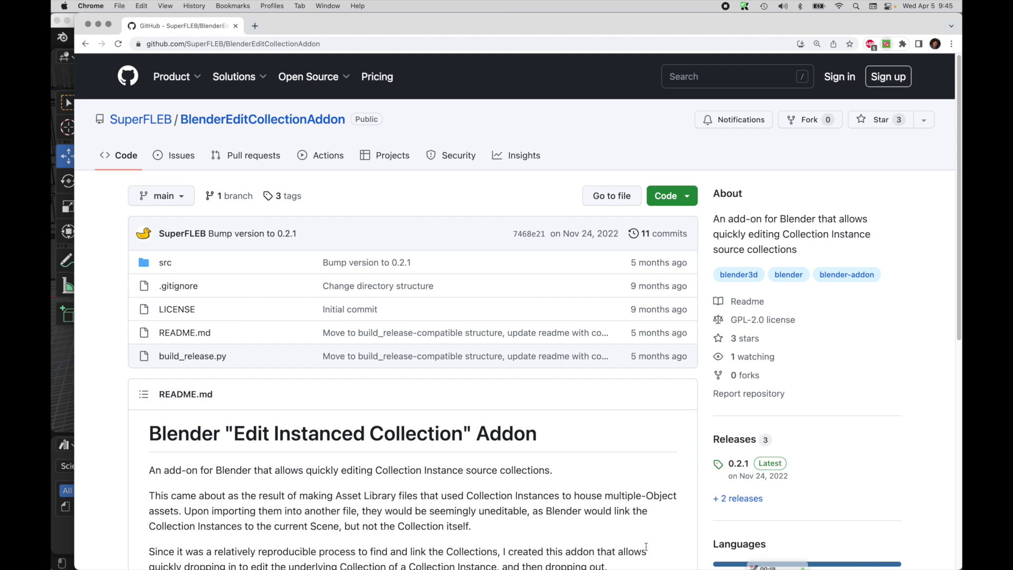
Scroll the BlenderEditCollectionAddon README and reveal the Code button's Download ZIP options.
scroll(646, 546, down, 3)
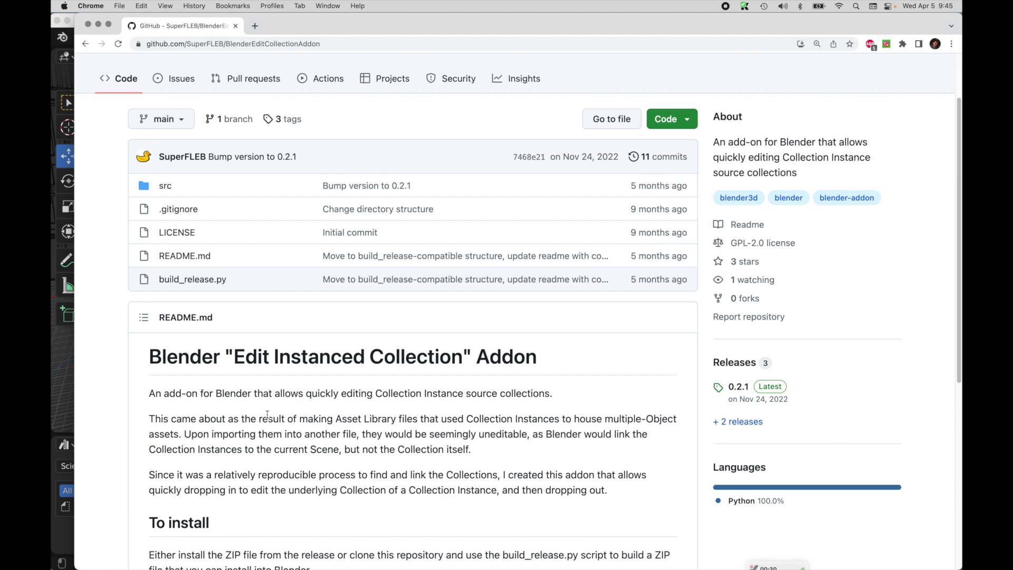
scroll(638, 169, up, 2)
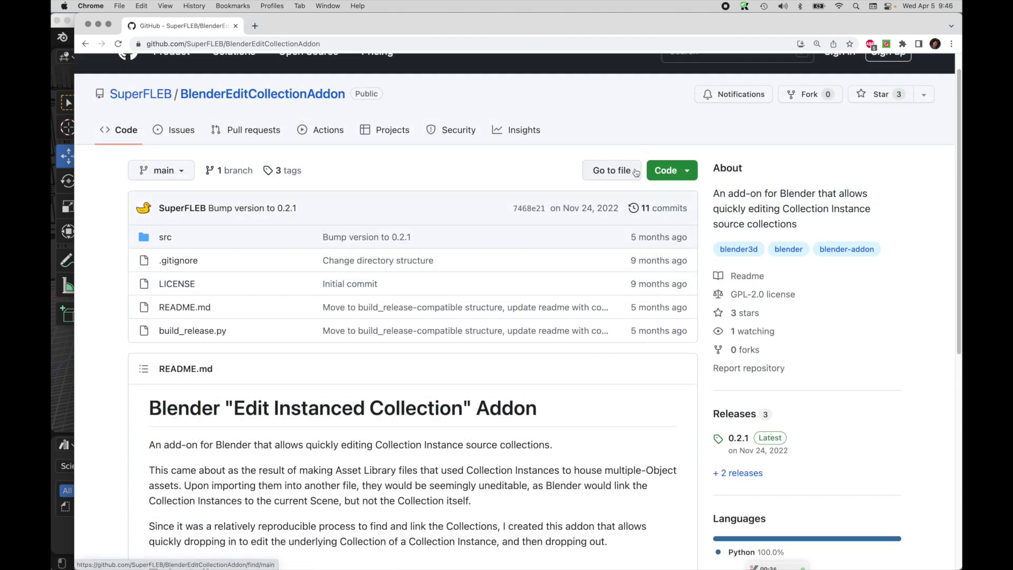
click(670, 170)
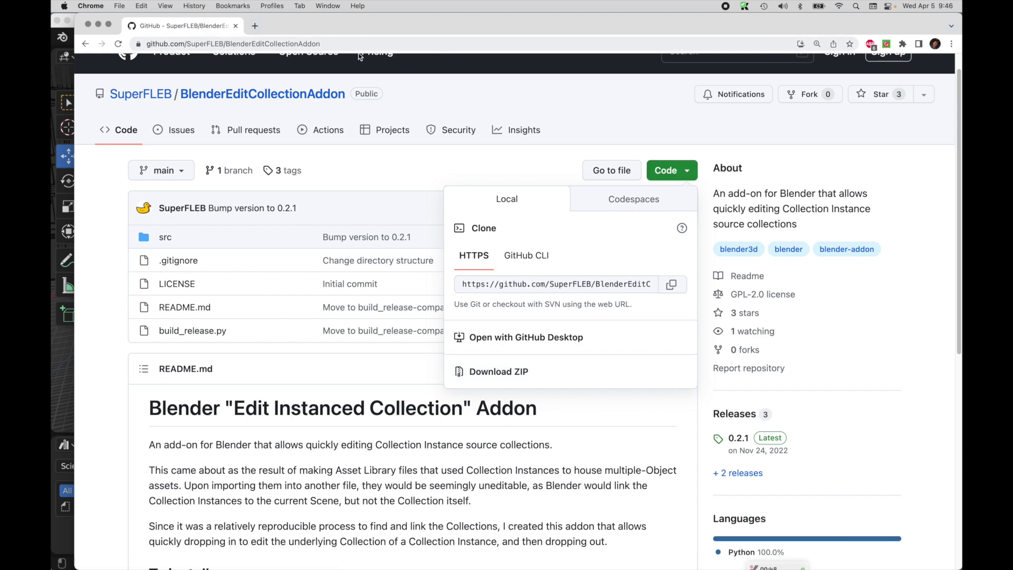
click(62, 31)
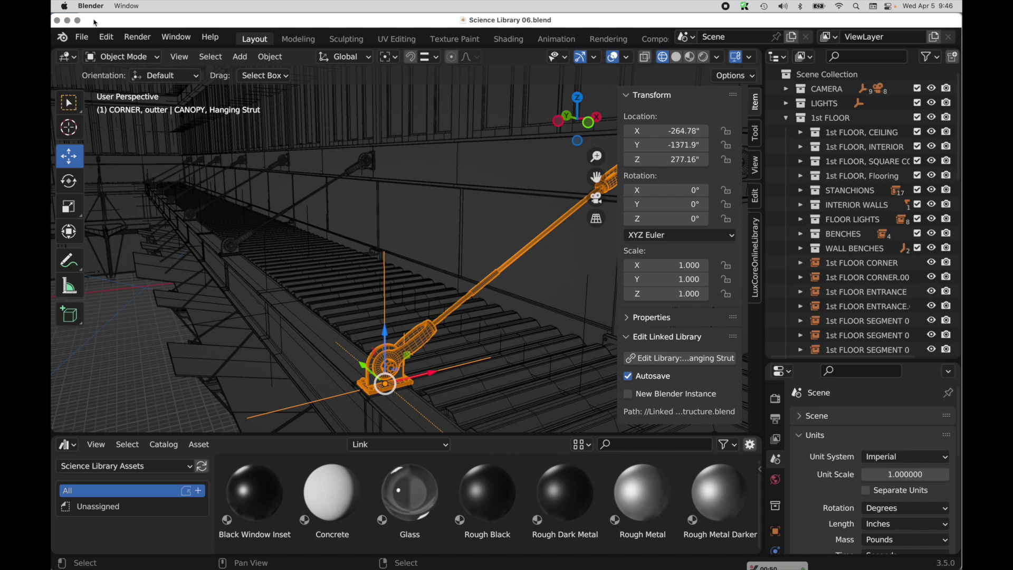
click(103, 36)
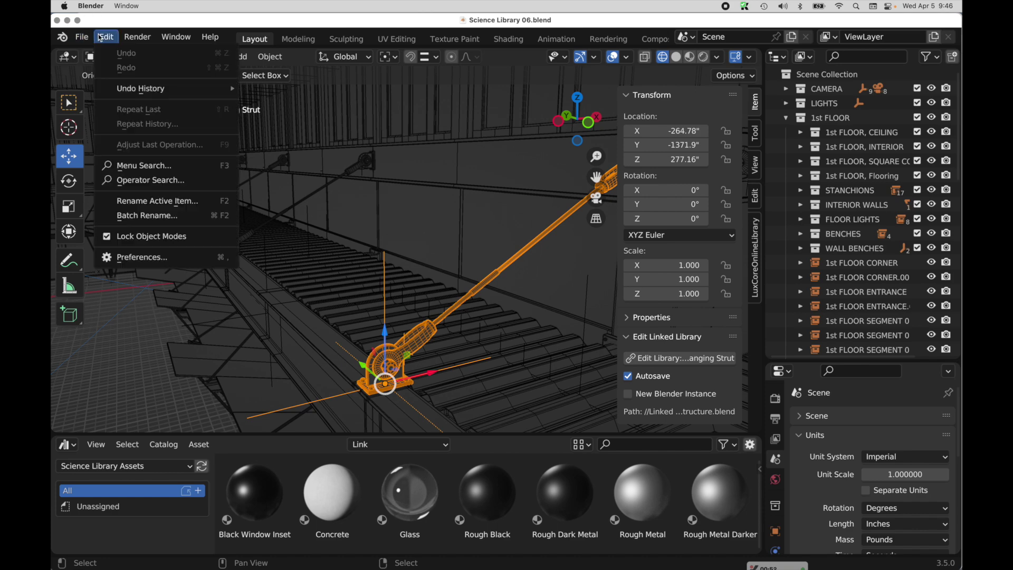
click(138, 258)
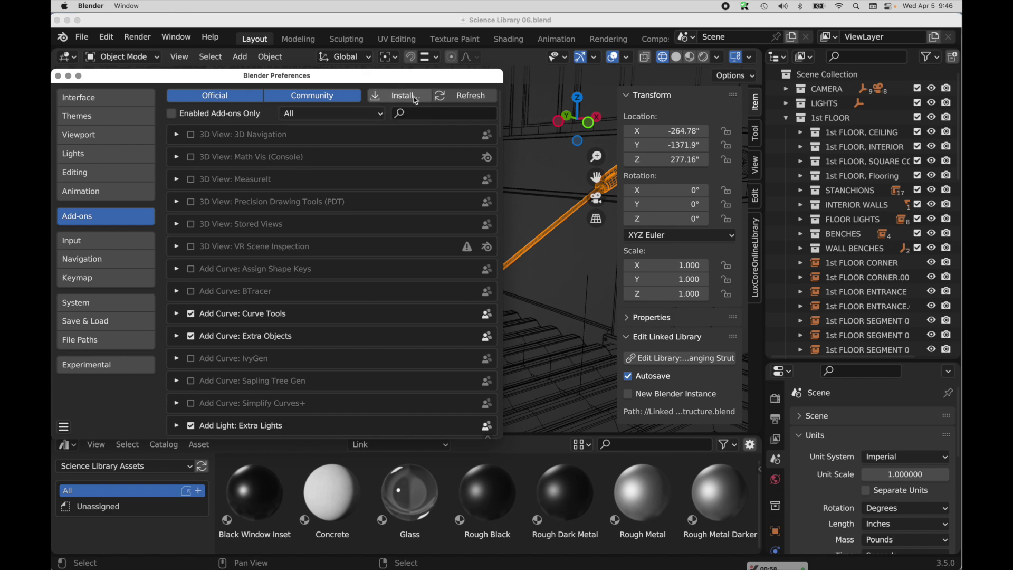
click(58, 76)
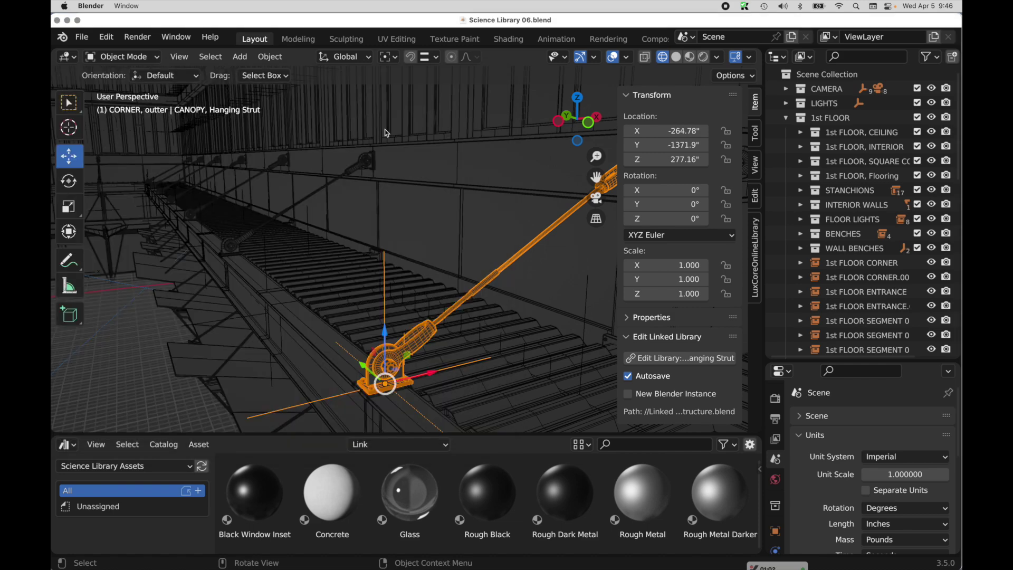
Open the recent file Stairs.blend and switch to a perspective view of the staircase.
click(82, 41)
mouse_move(116, 81)
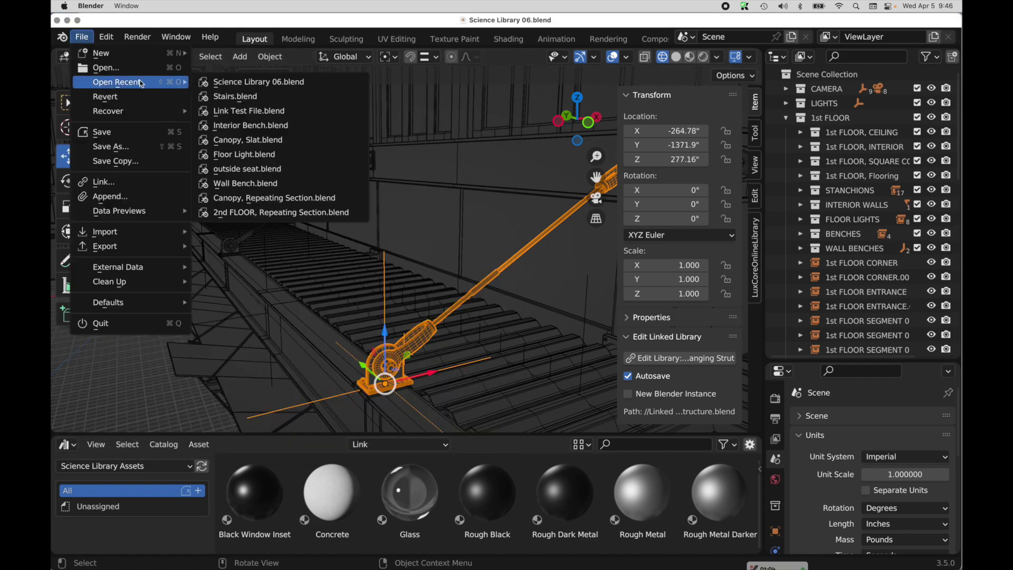
click(235, 95)
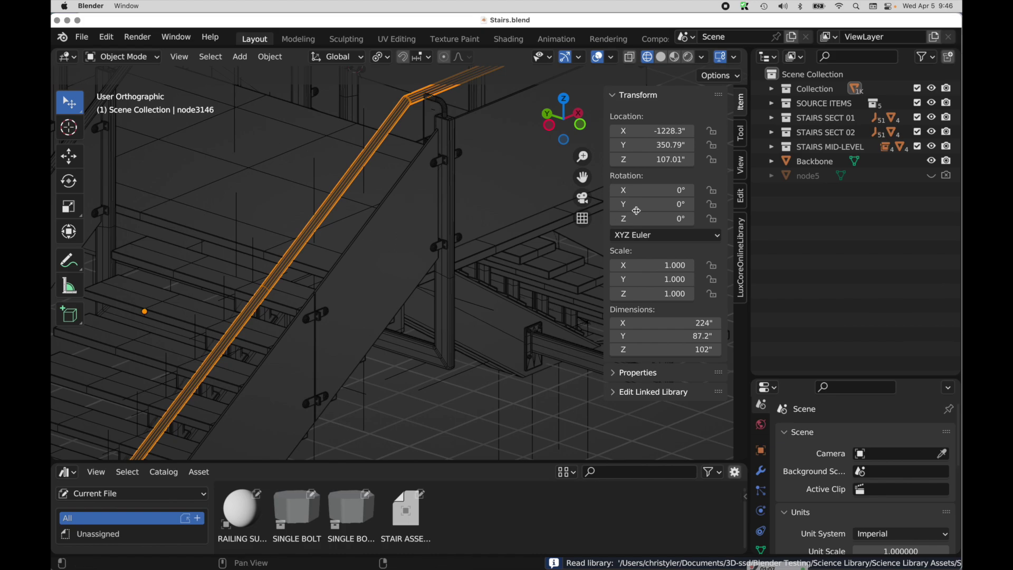
click(583, 218)
scroll(422, 274, up, 3)
middle_drag(422, 273, 292, 225)
Select the GLASS CONNECTOR.002 instance and frame it in the view.
click(321, 234)
click(501, 191)
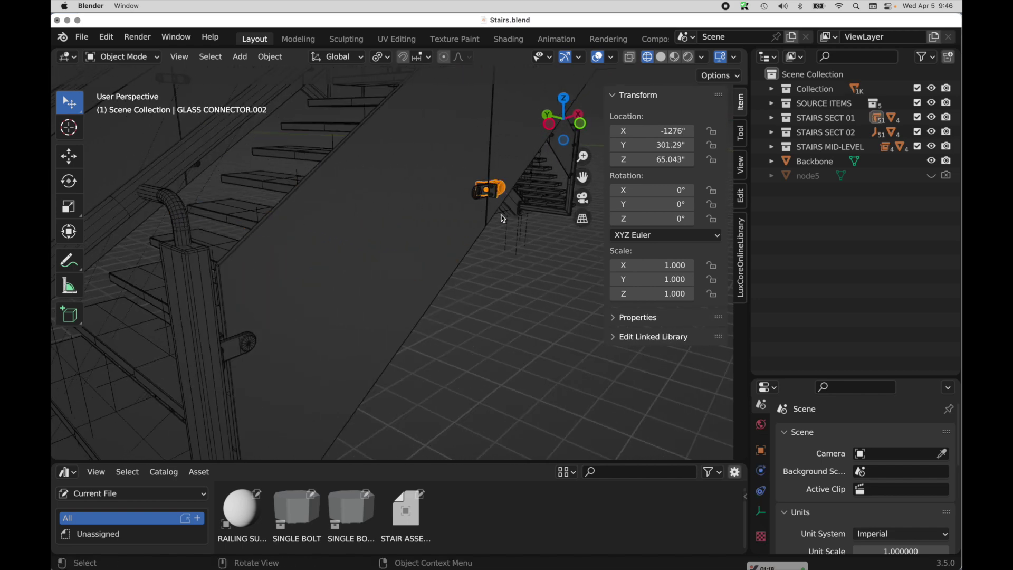
key(KP_Decimal)
middle_drag(502, 219, 301, 150)
key(KP_Decimal)
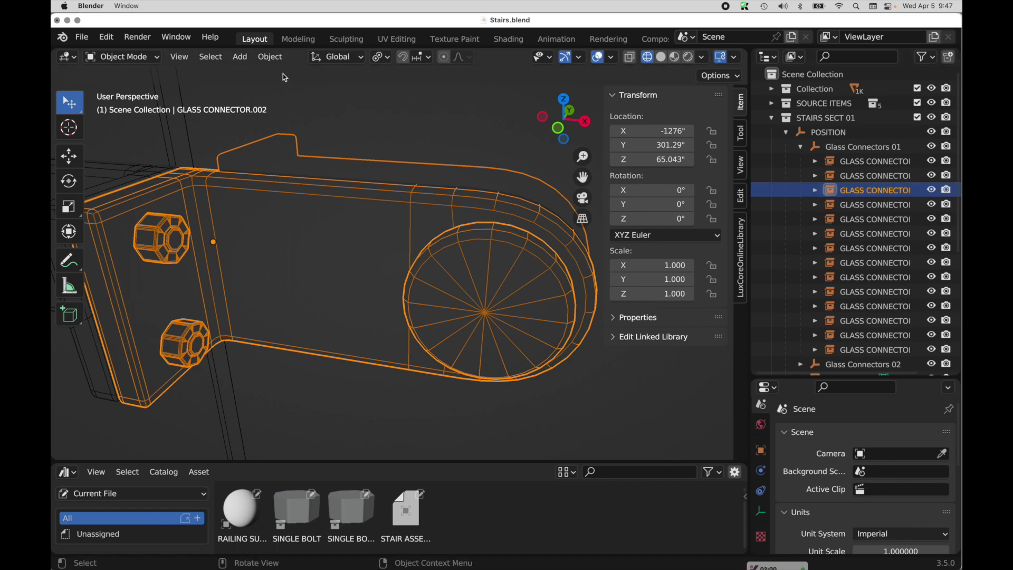
click(269, 57)
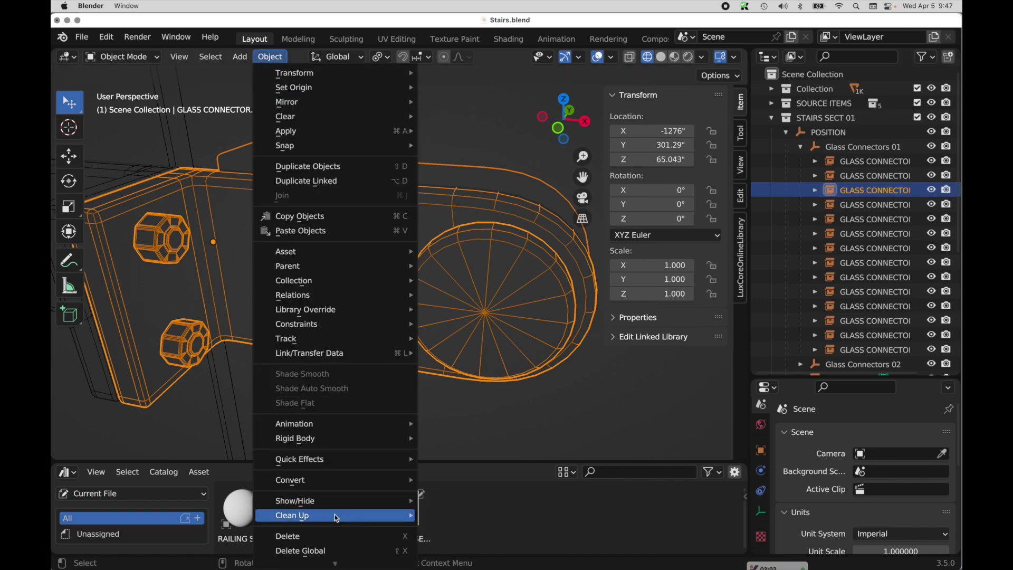
mouse_move(338, 563)
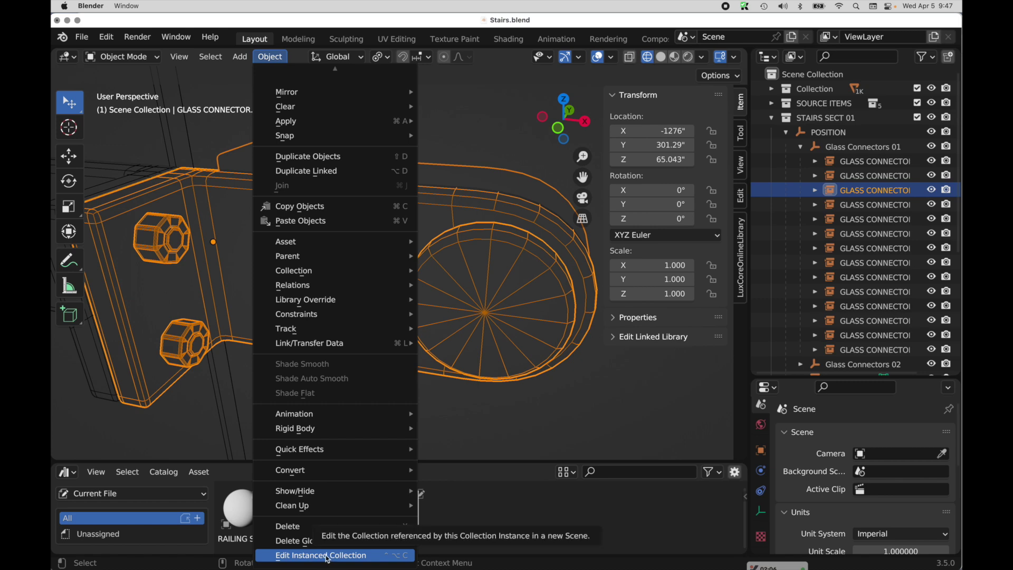
Edit the connector's collection in a temp:GLASS CONNECTOR scene, frame the node3115 mesh, and enter Edit Mode.
click(328, 555)
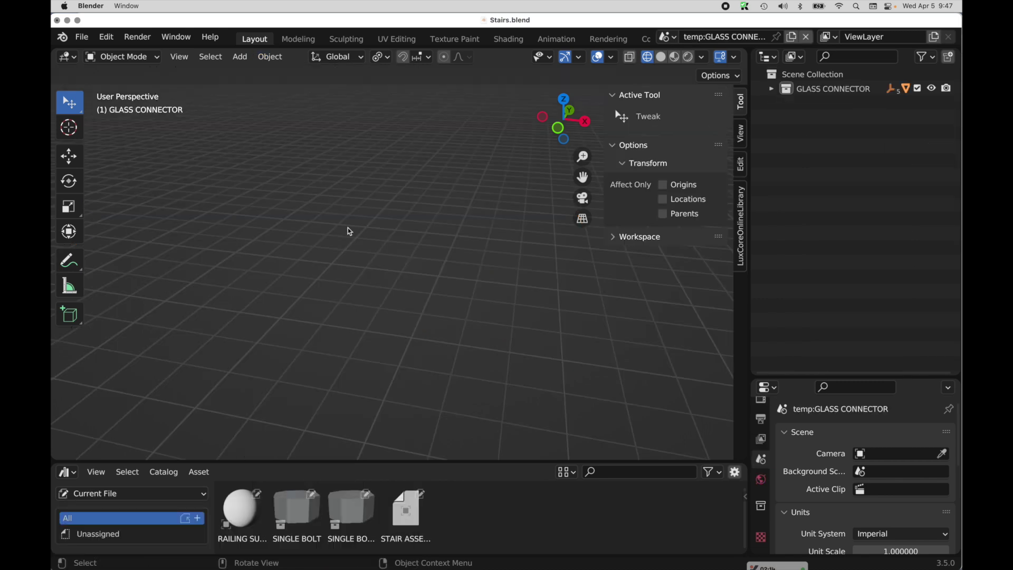
key(Home)
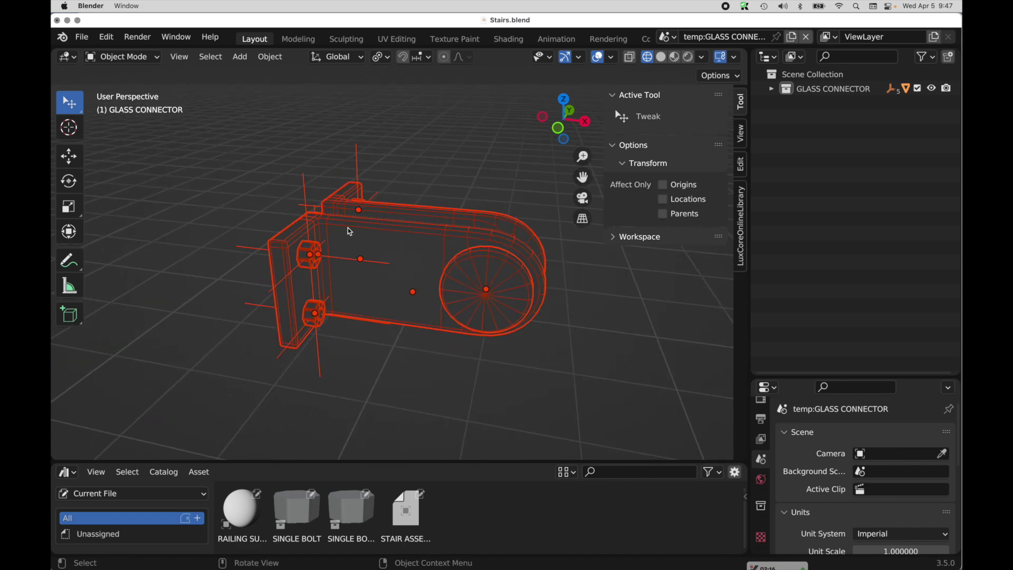
alt+drag(346, 232, 422, 266)
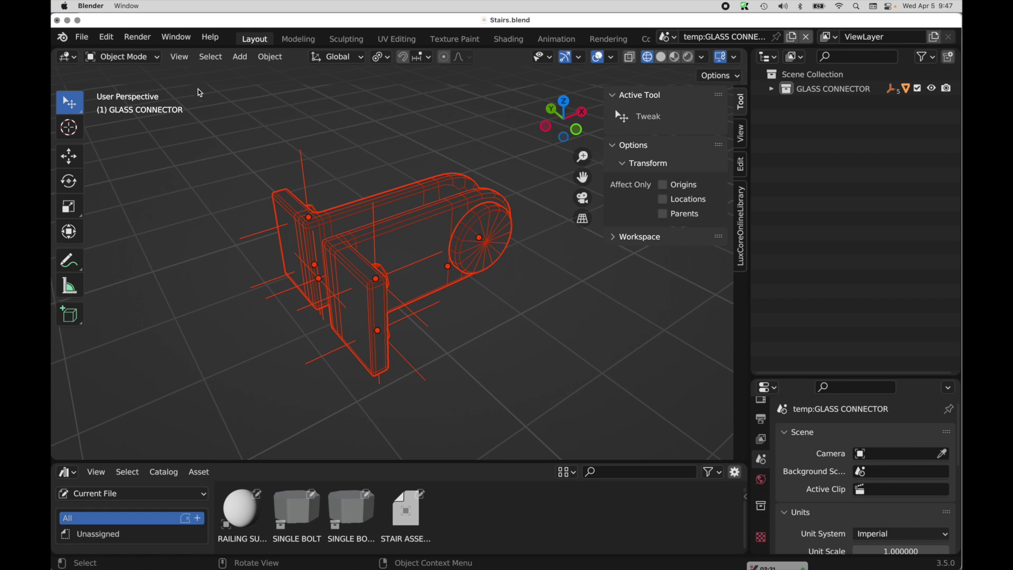
click(184, 61)
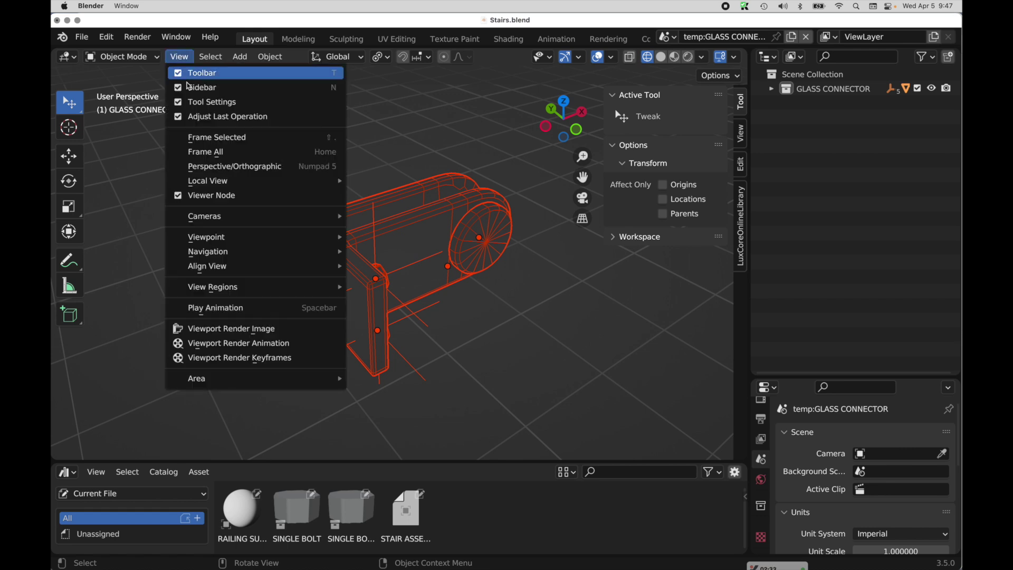
click(198, 138)
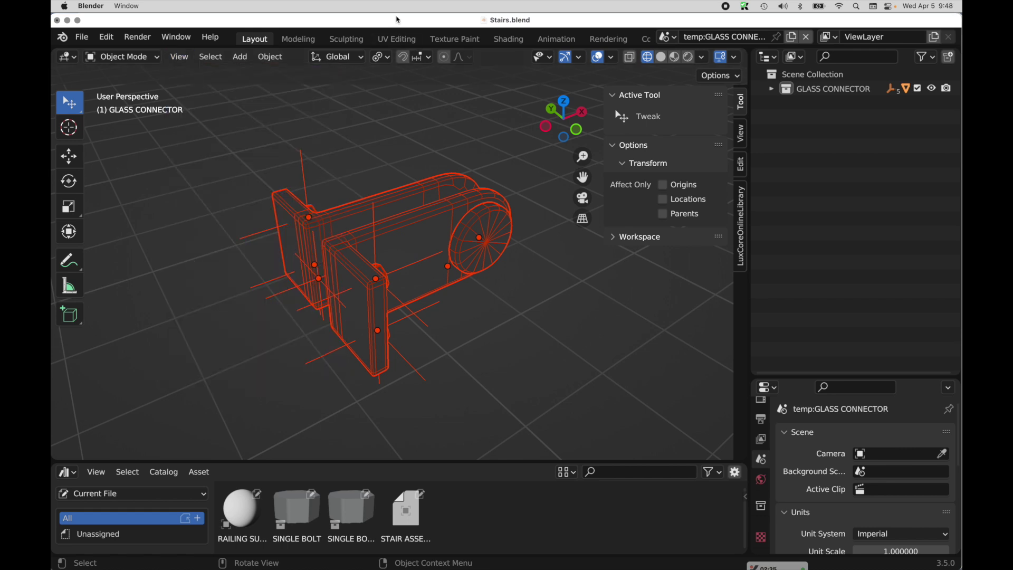
middle_drag(452, 339, 403, 317)
key(Tab)
Slide an edge loop along Y on the connector arm and add another loop cut.
scroll(421, 285, up, 6)
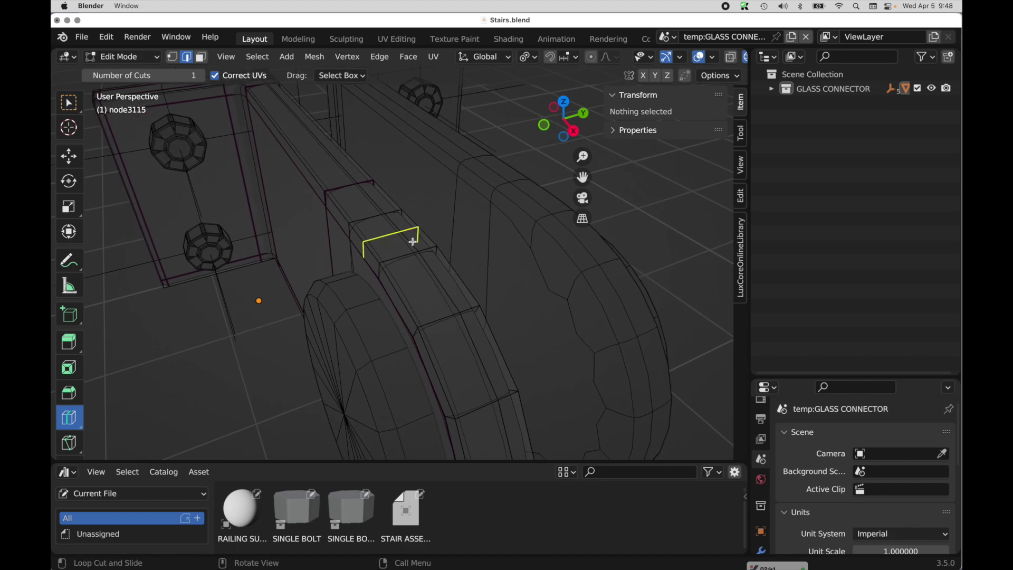
click(68, 156)
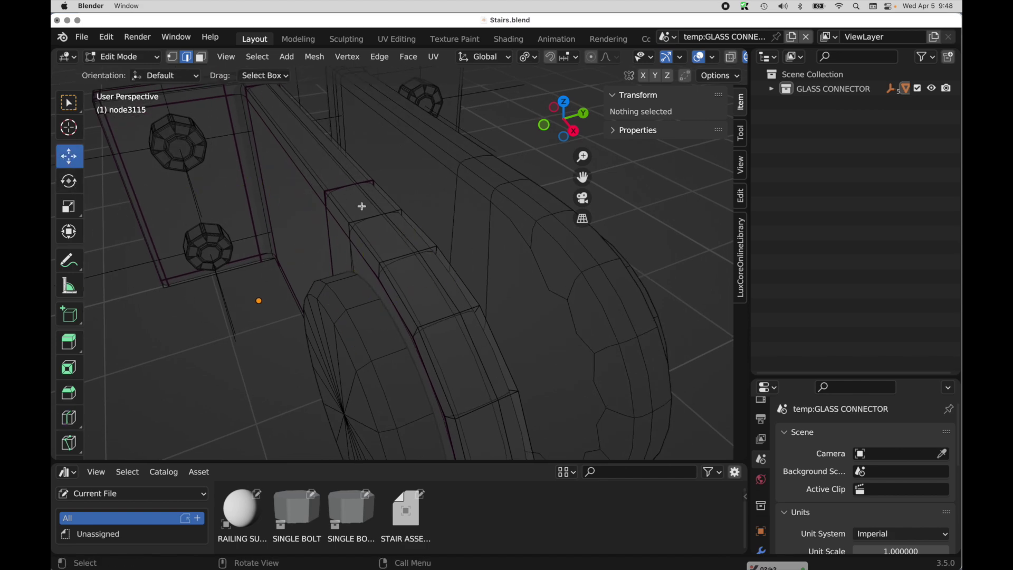
alt+click(393, 217)
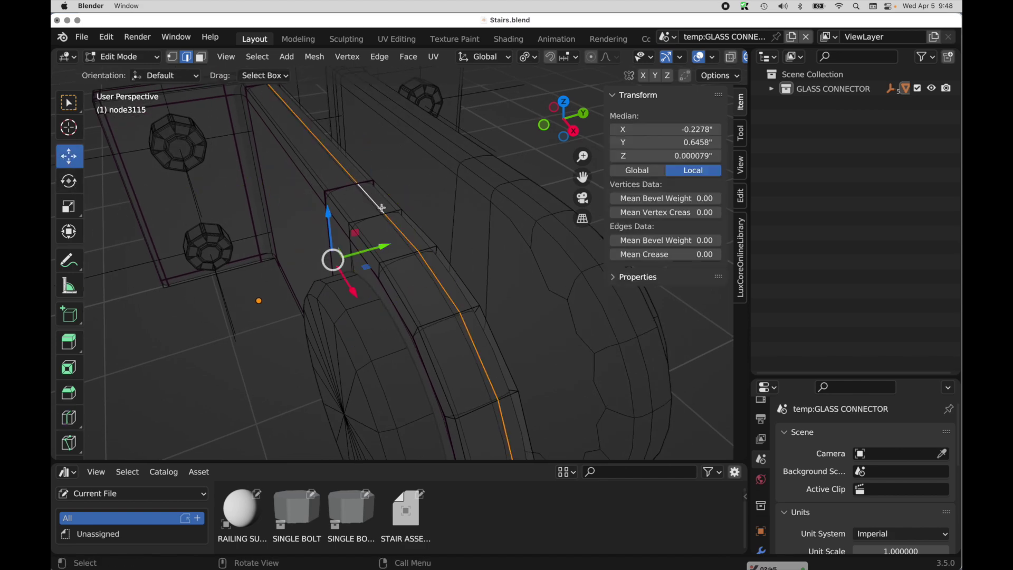
middle_drag(391, 217, 388, 252)
drag(388, 251, 397, 245)
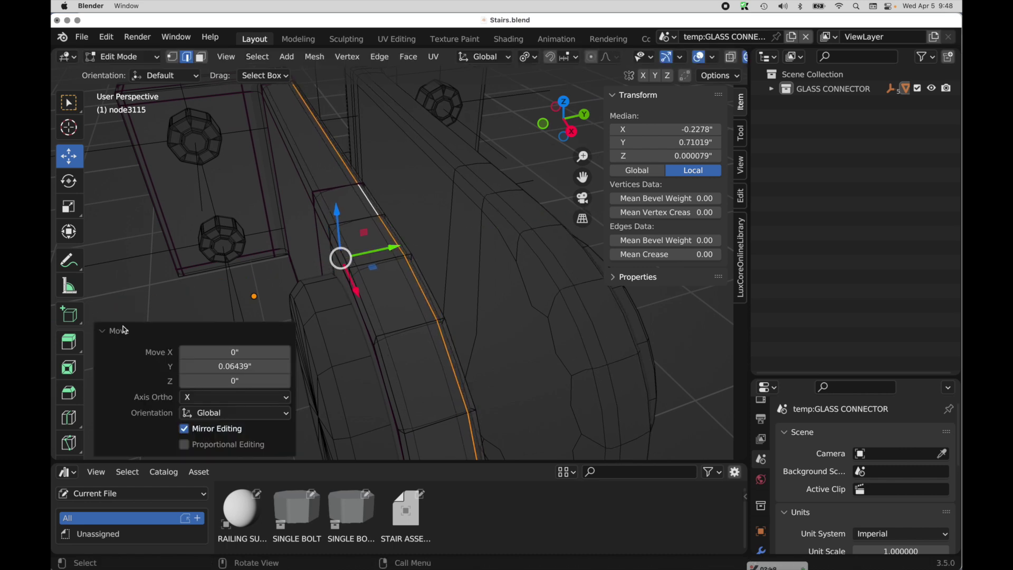
click(69, 417)
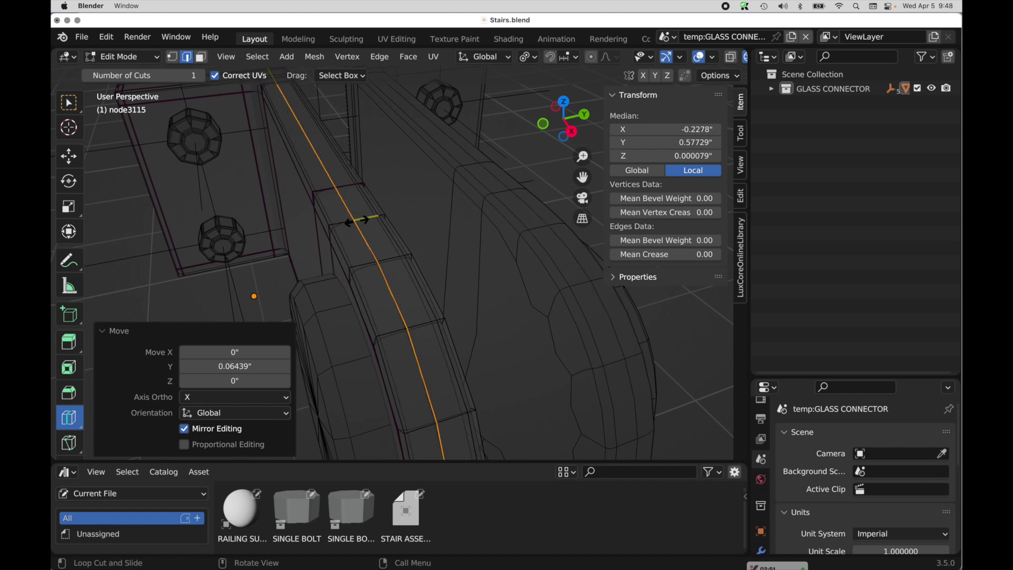
drag(362, 219, 334, 221)
Crease the arm's short edge to 1.000 and return to Object Mode.
click(68, 157)
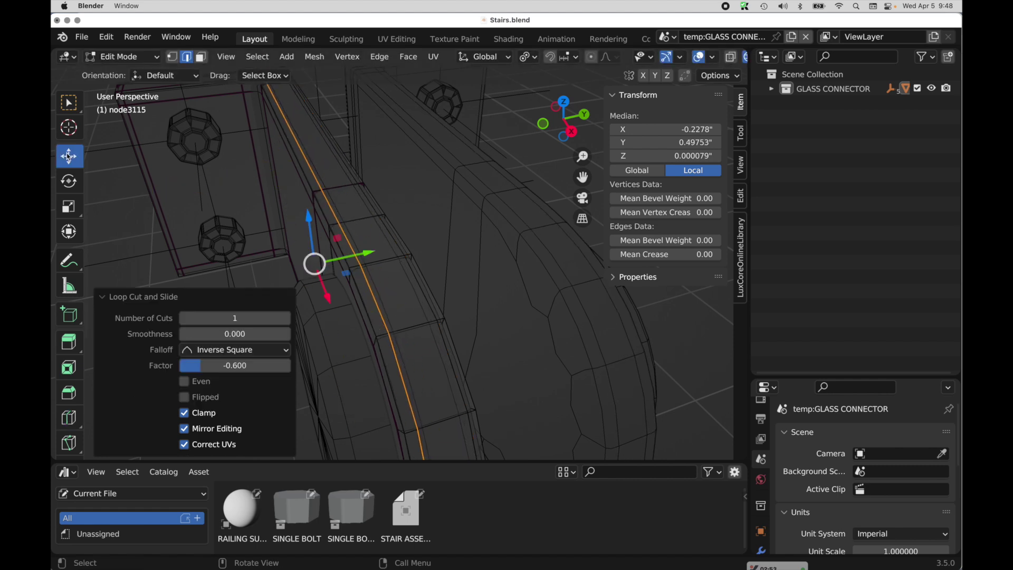
click(389, 227)
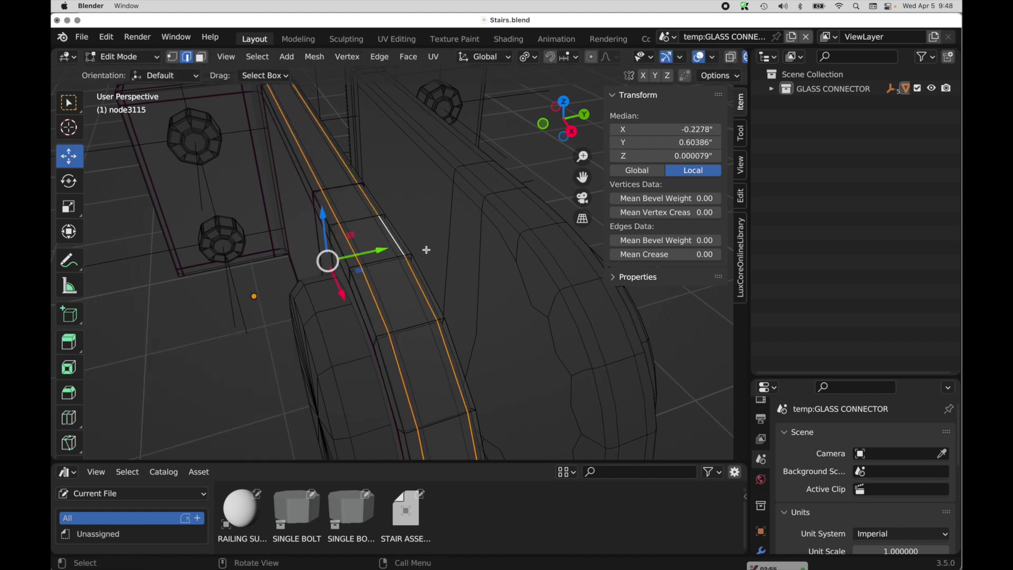
key(shift+e)
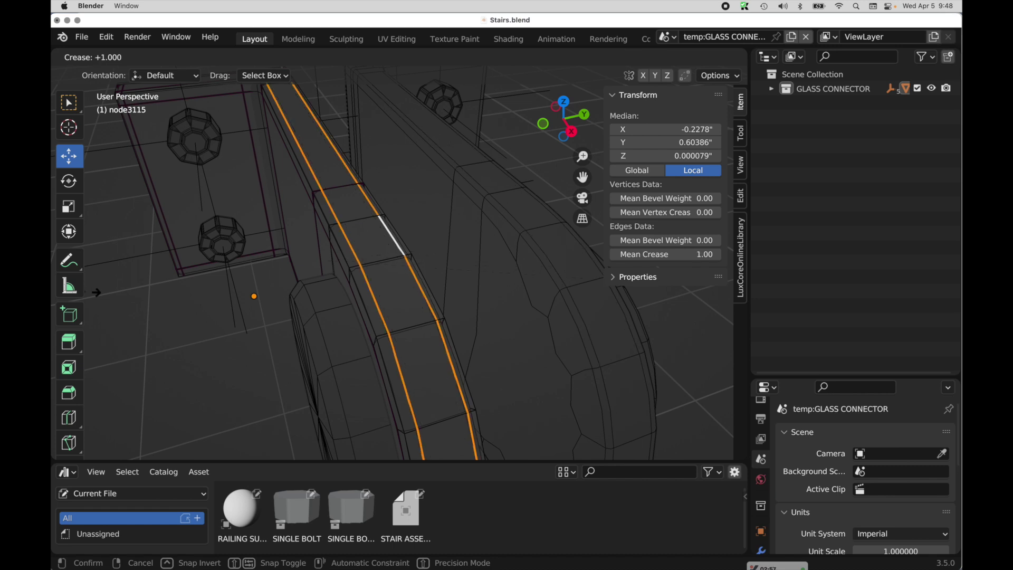
click(246, 281)
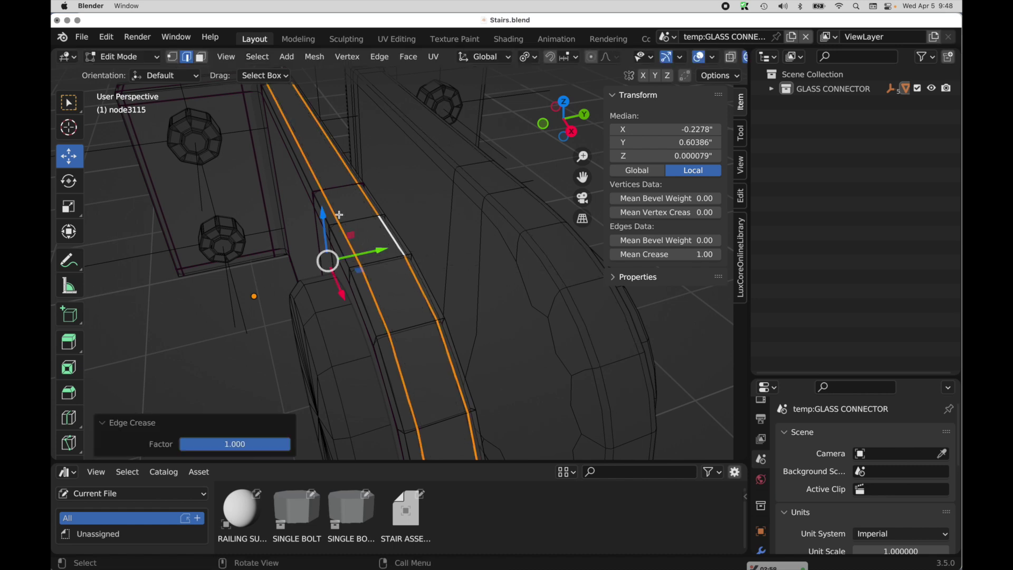
click(186, 322)
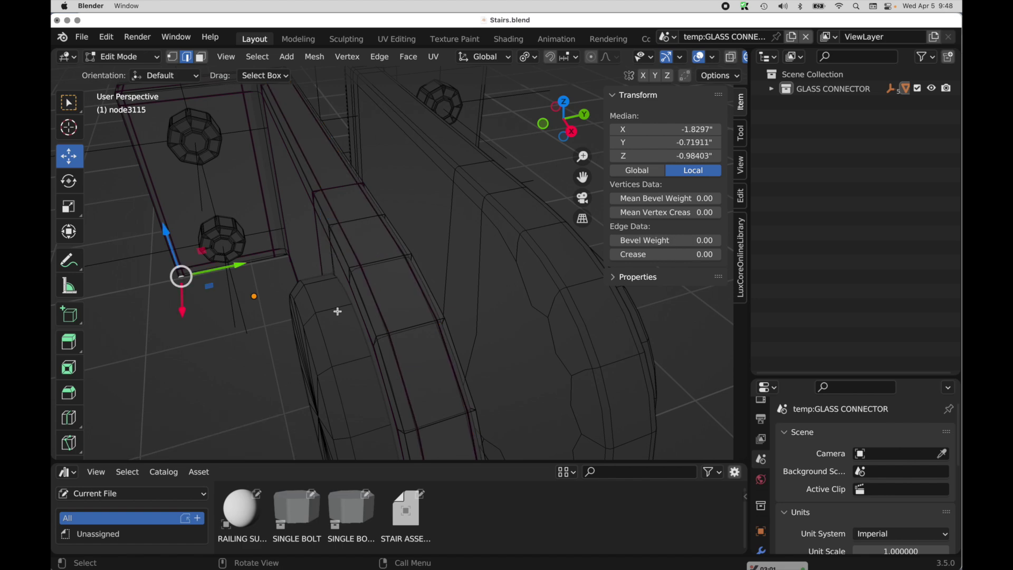
alt+drag(398, 290, 379, 324)
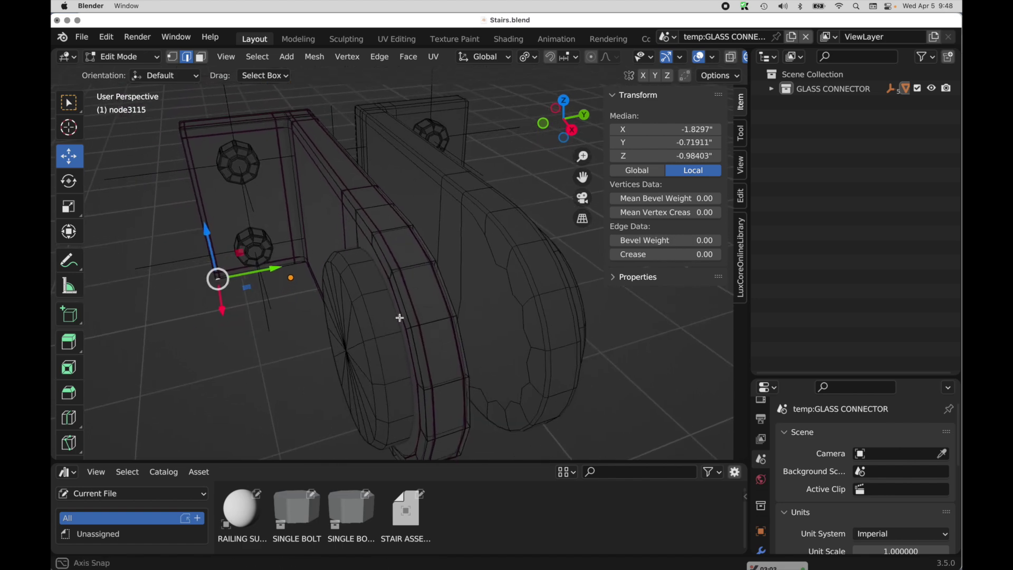
middle_drag(399, 317, 400, 317)
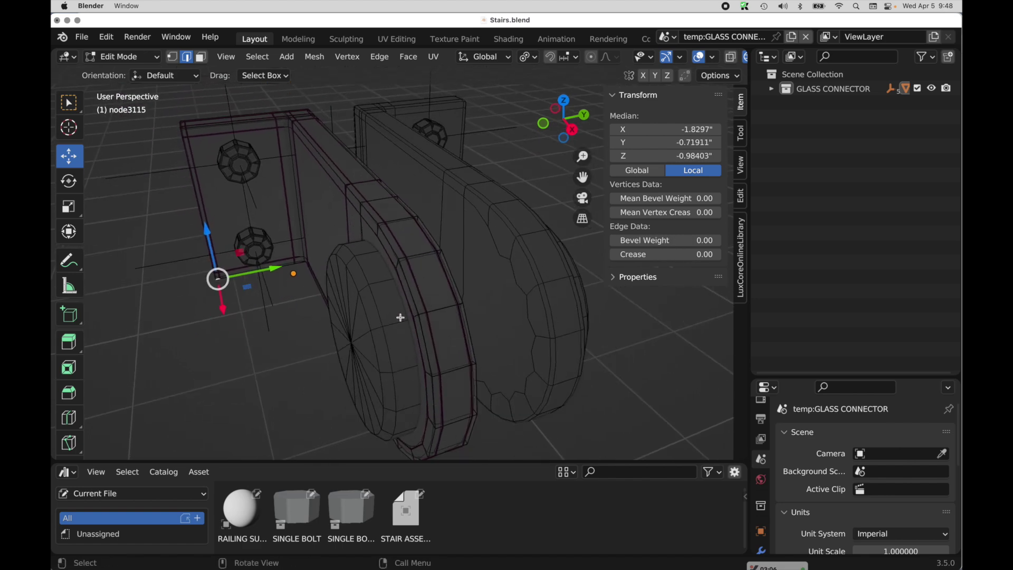
key(Tab)
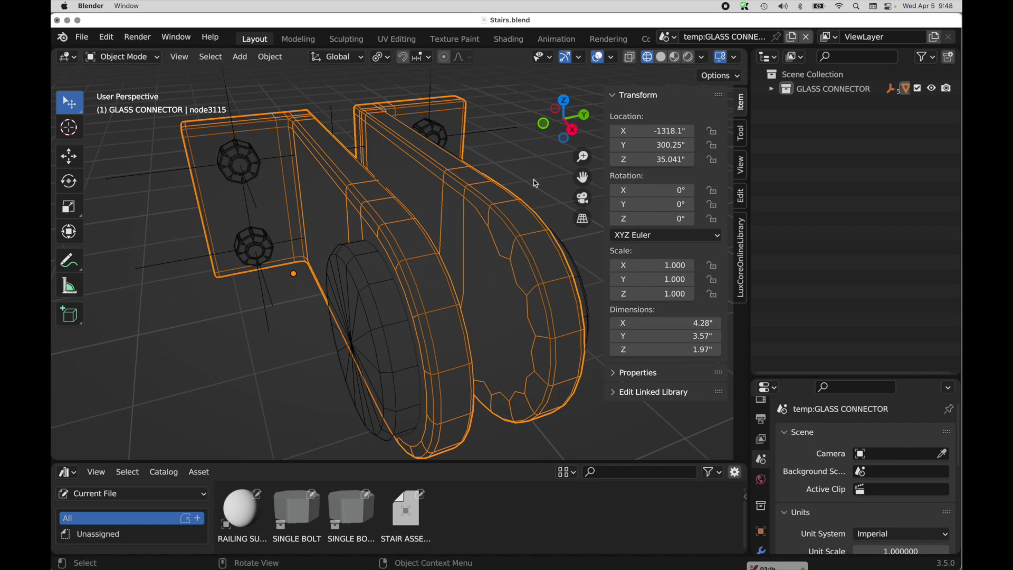
click(675, 41)
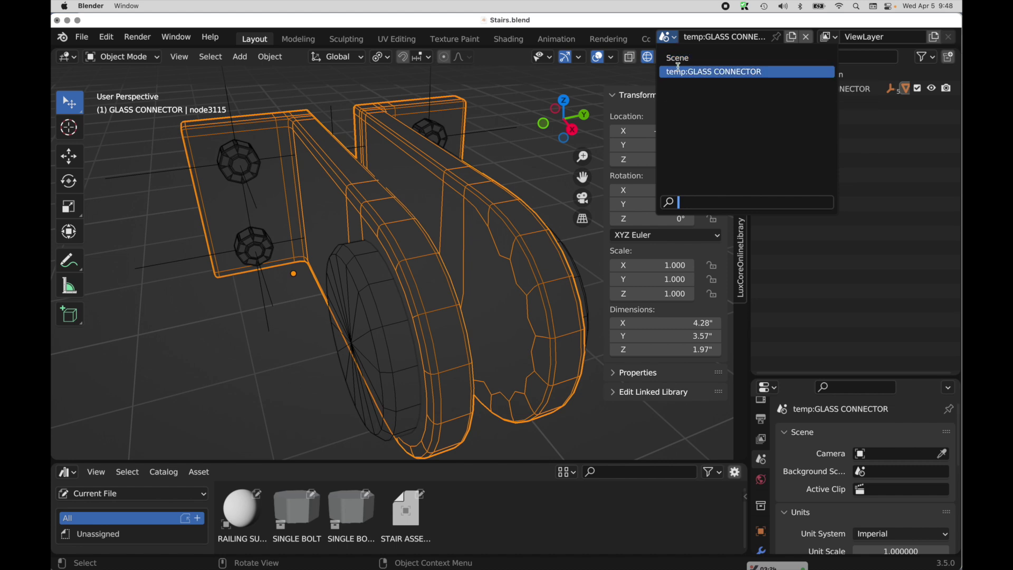
Delete the temp:GLASS CONNECTOR scene and inspect the edited connector on the stairs.
click(738, 72)
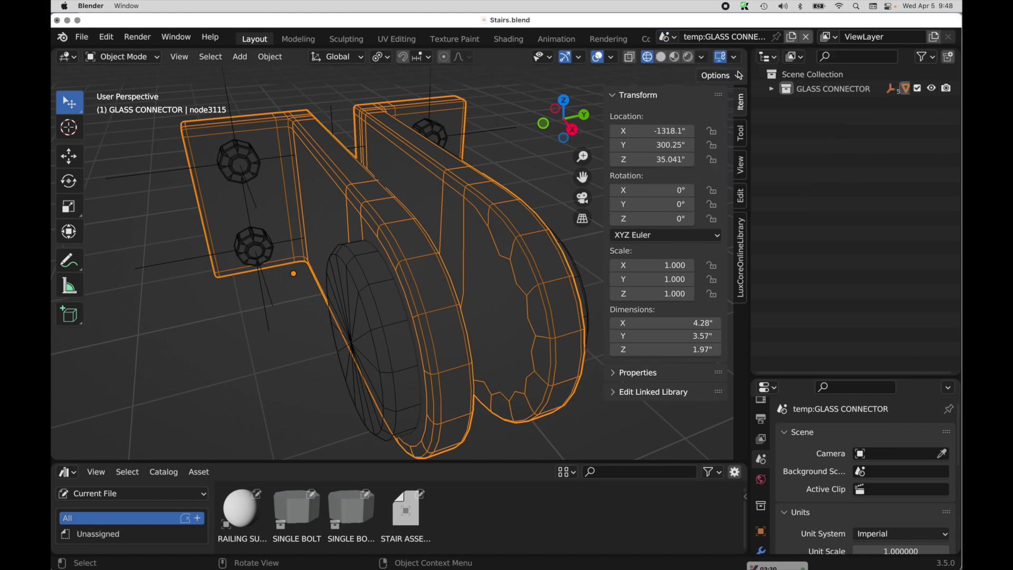
click(806, 38)
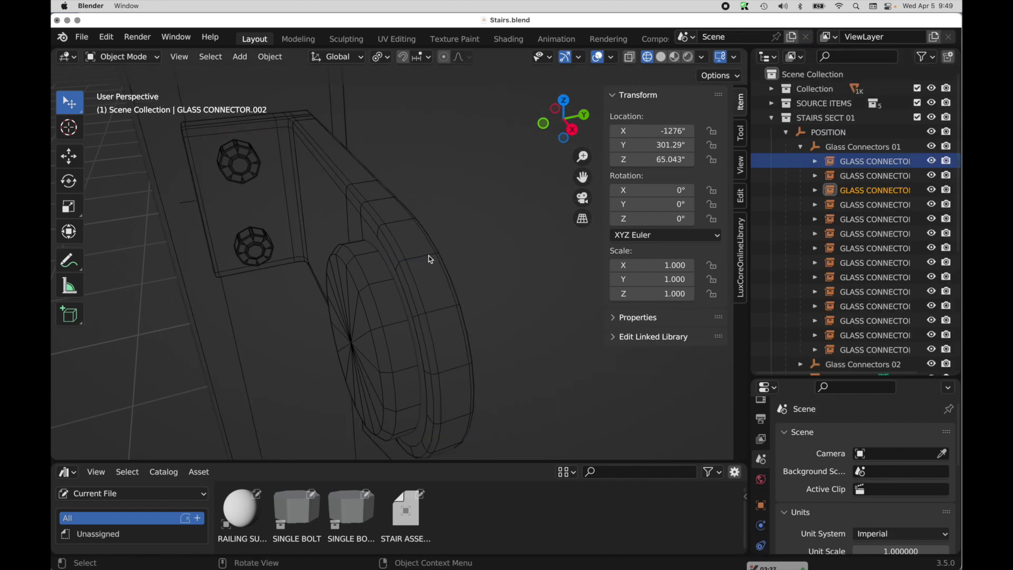
click(410, 262)
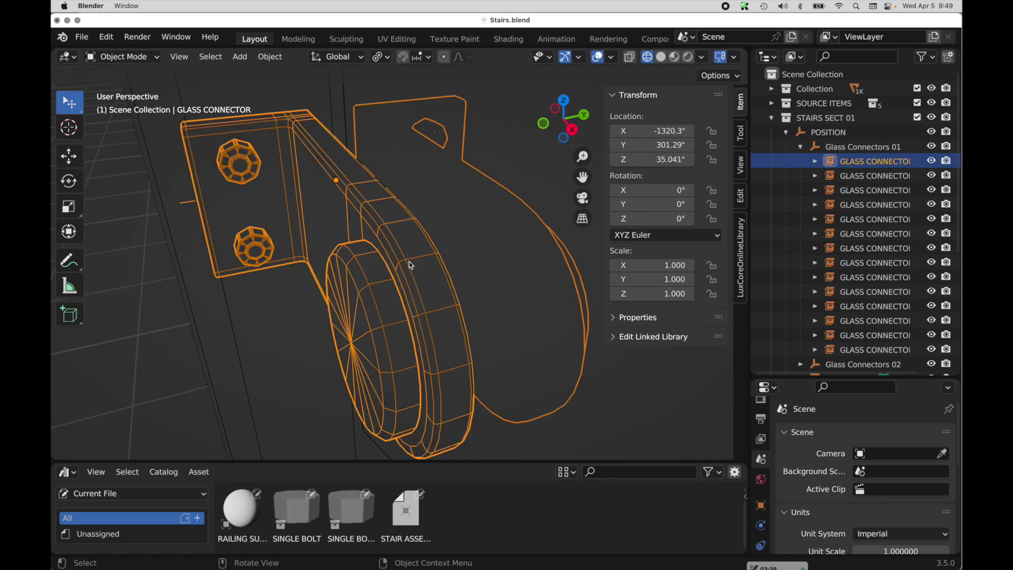
middle_drag(409, 261, 436, 290)
scroll(306, 355, down, 10)
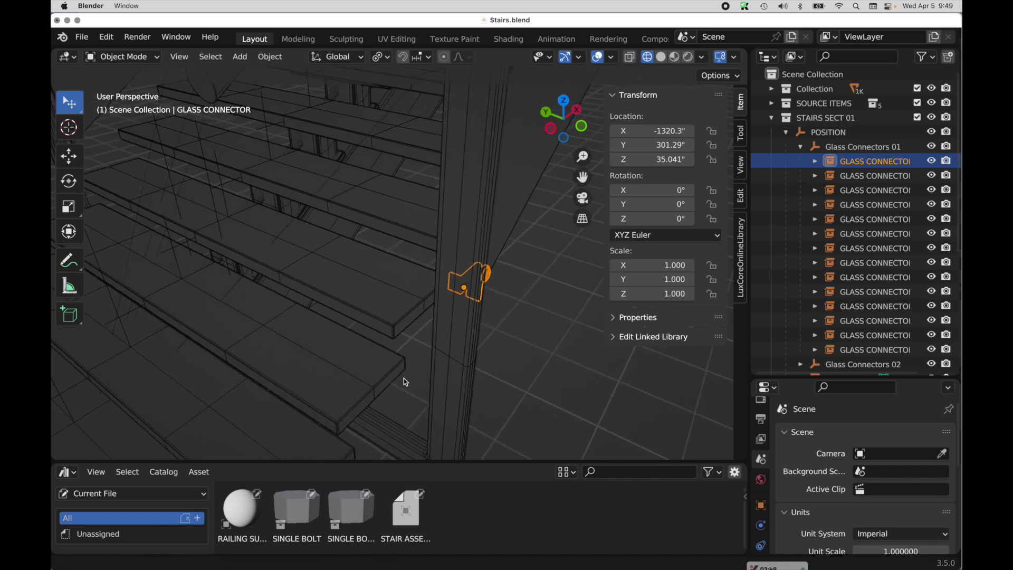
Select stair tread STAIR ASSEMBLY.001 and edit its instanced collection in a temp:STAIR ASSEMBLY scene.
click(384, 328)
middle_drag(384, 328, 302, 236)
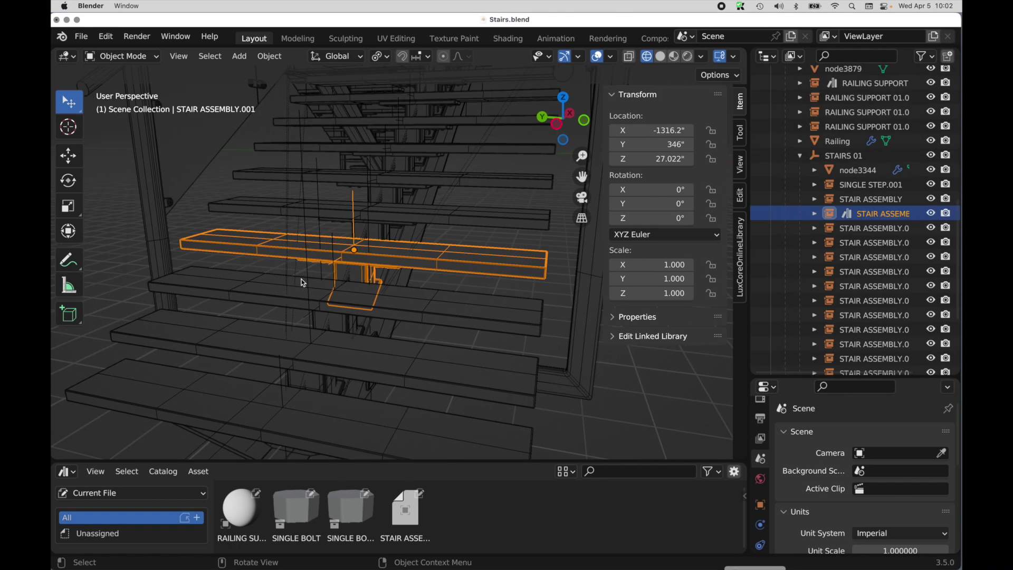
click(269, 56)
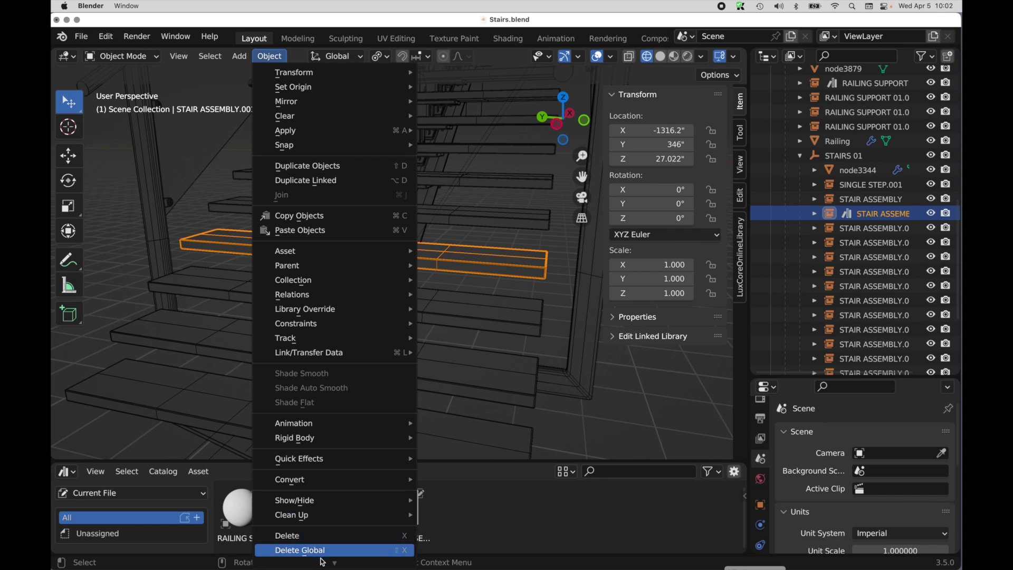
mouse_move(322, 563)
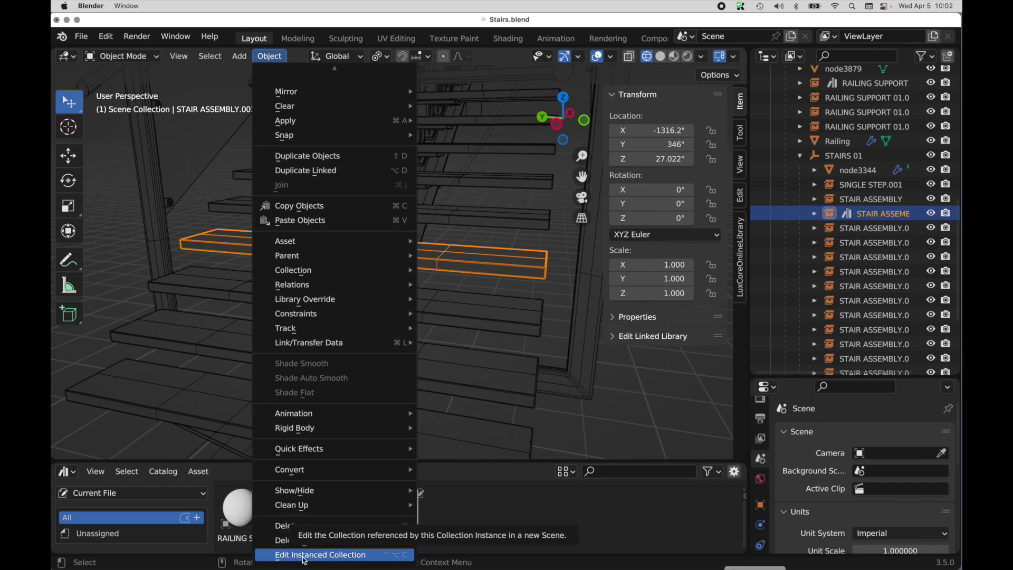
click(305, 555)
Select the bolt SINGLE BOLT.001 beneath the stair step and frame it.
key(a)
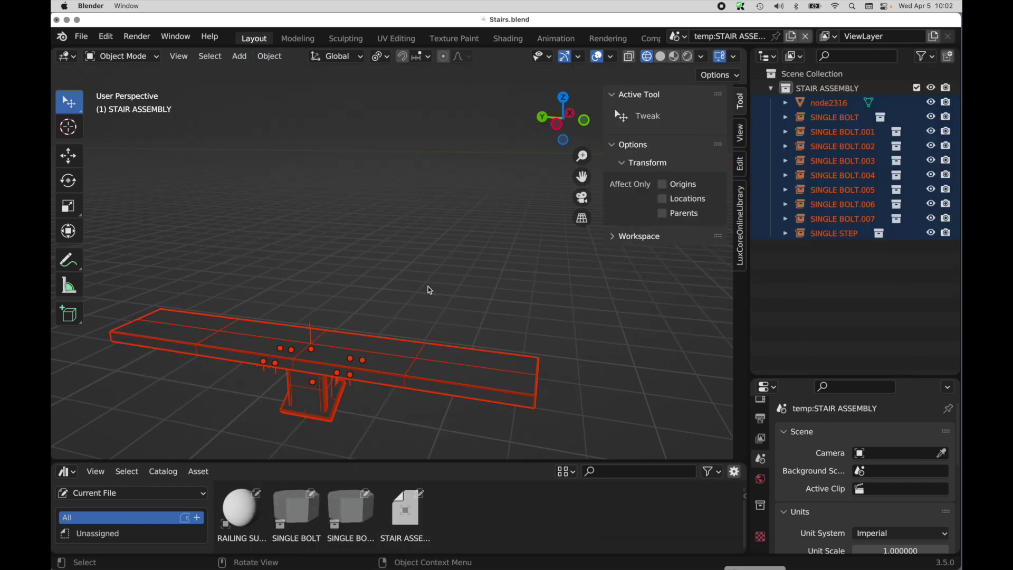
key(alt+a)
scroll(468, 220, up, 5)
middle_drag(473, 220, 472, 255)
click(408, 182)
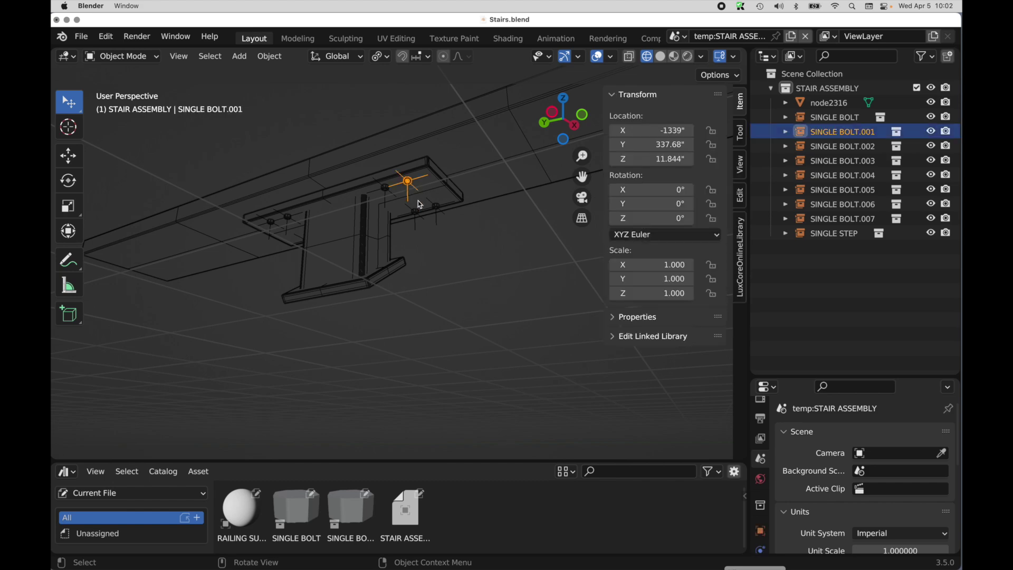
key(KP_Decimal)
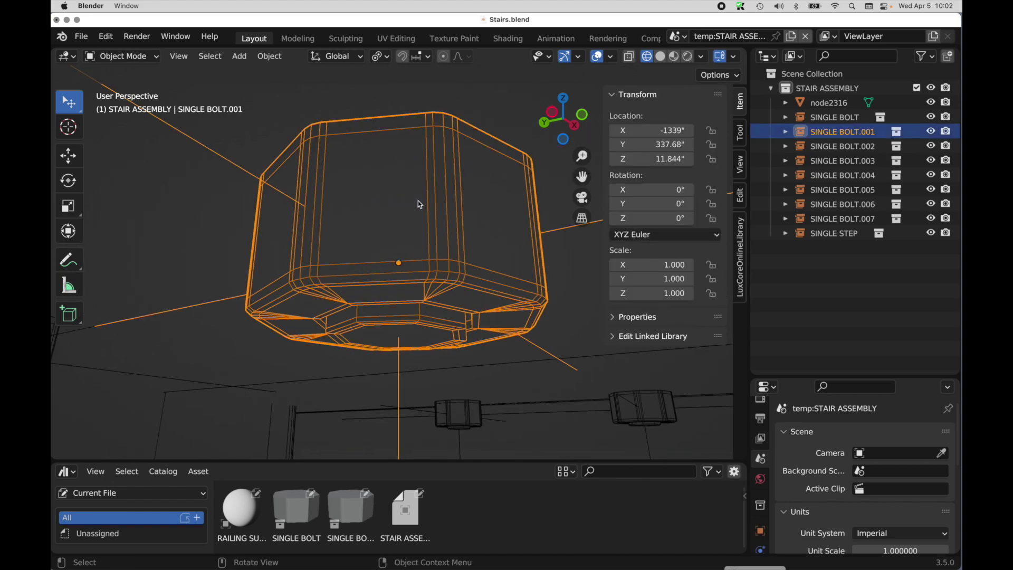
click(270, 56)
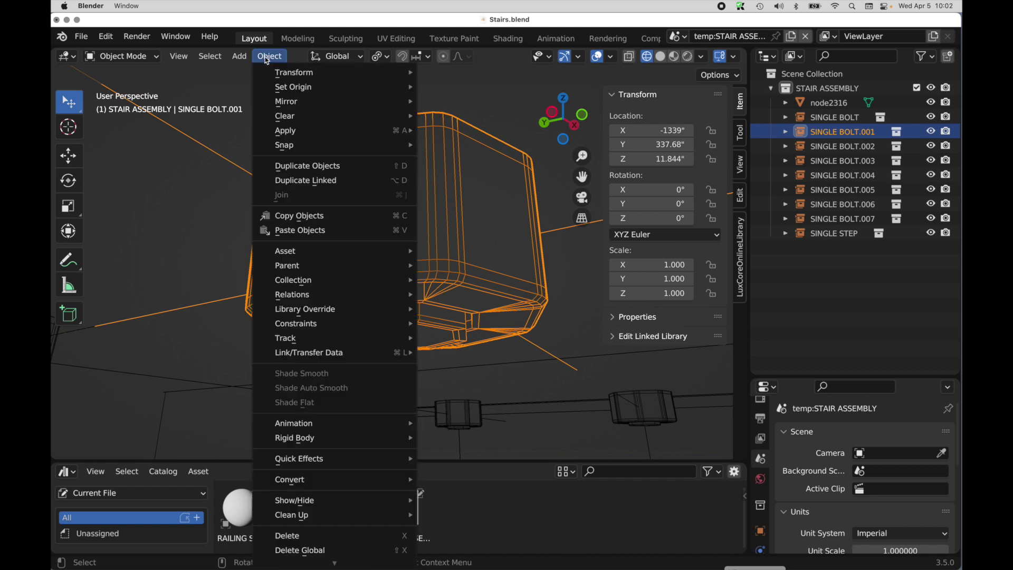
scroll(318, 546, down, 1)
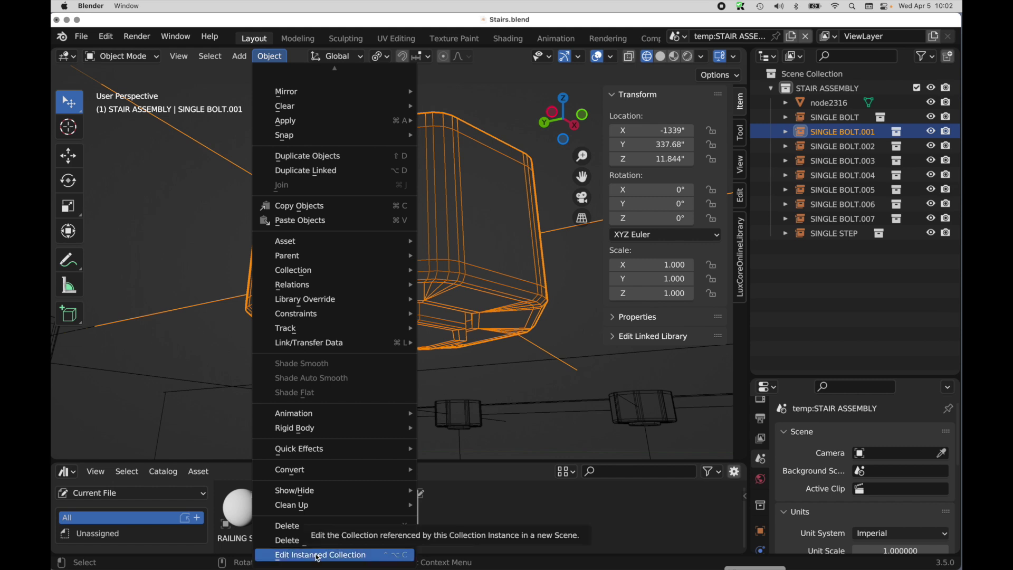
Open the SINGLE BOLT collection in a temporary scene and select the bolt mesh.
click(317, 555)
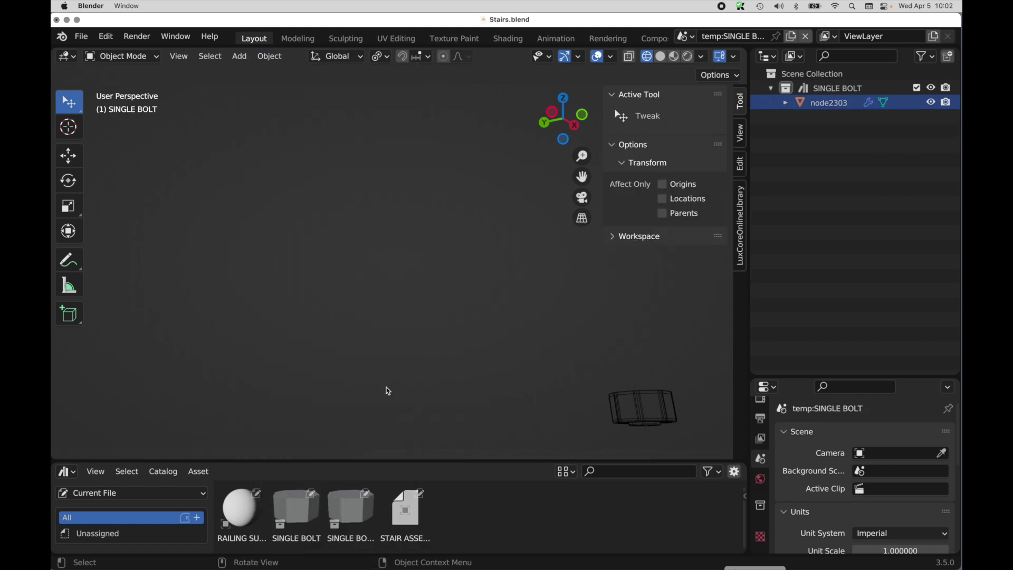
key(shift+c)
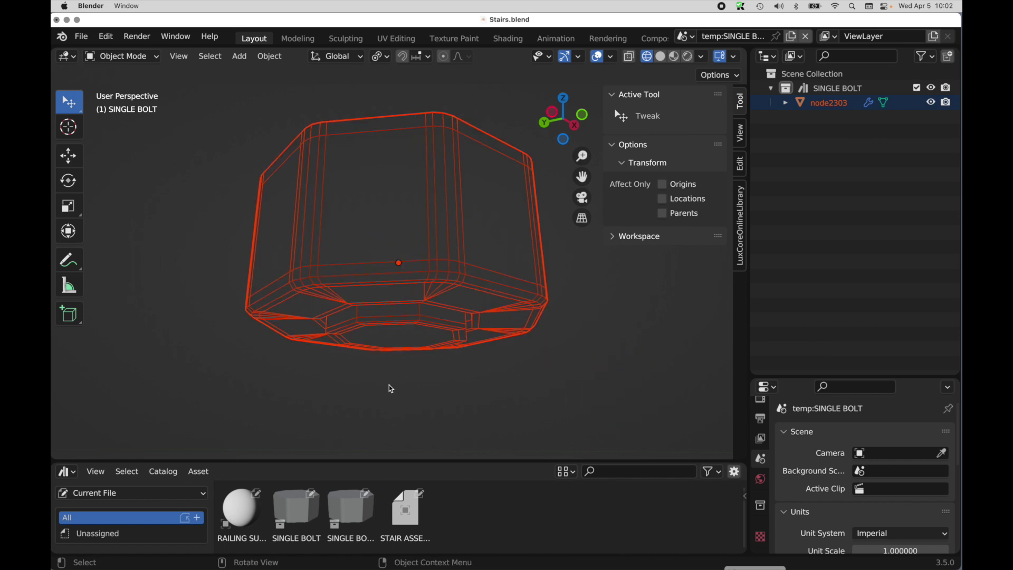
click(387, 287)
Add one horizontal loop cut around the bolt's upper body, then return to Object Mode.
key(Tab)
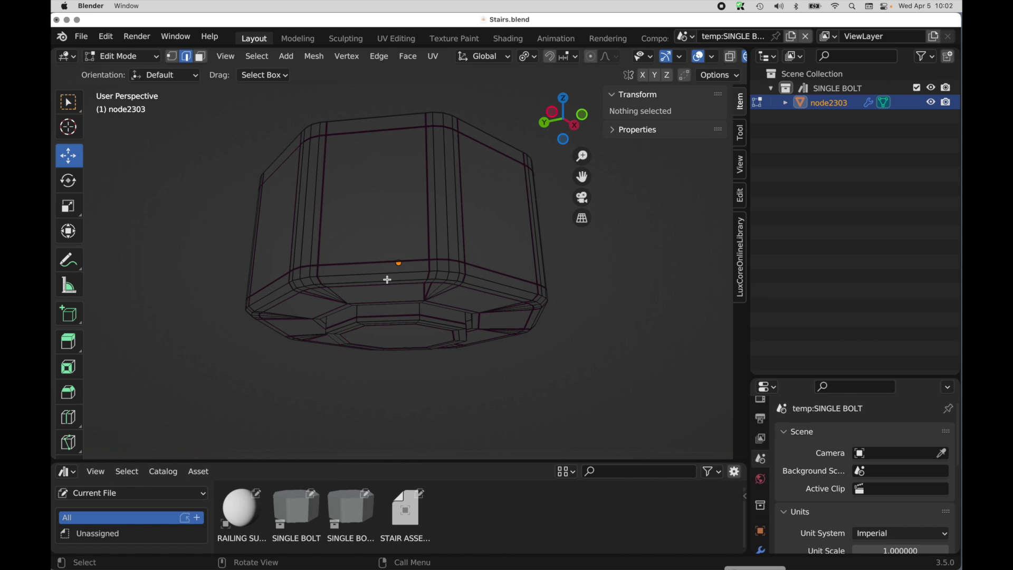
click(75, 423)
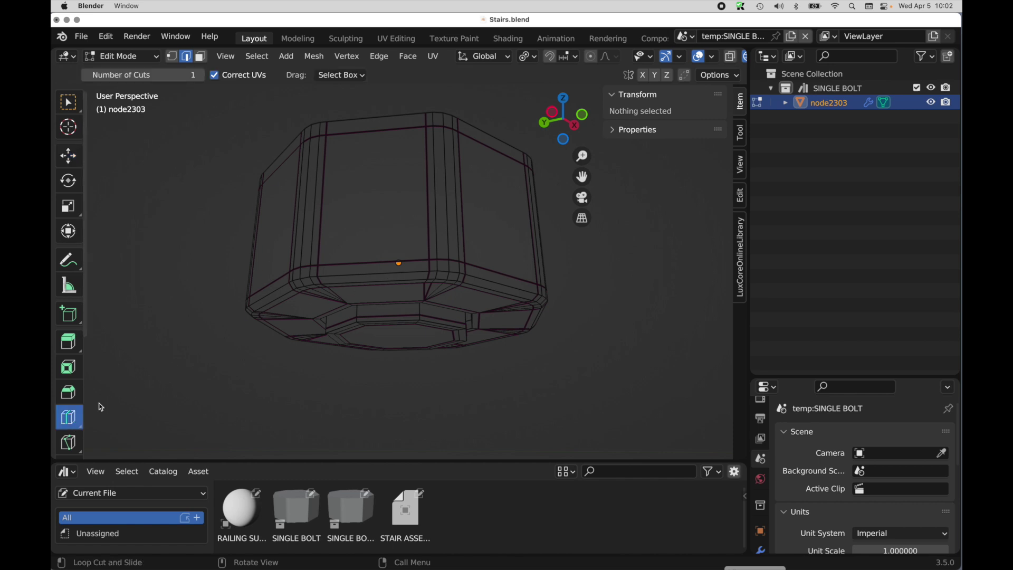
click(341, 202)
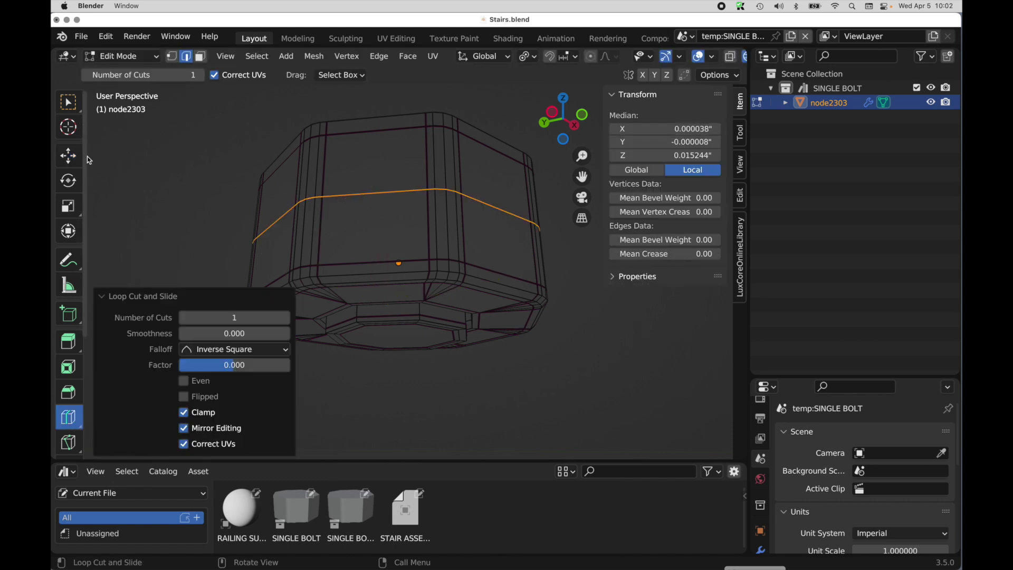
click(69, 156)
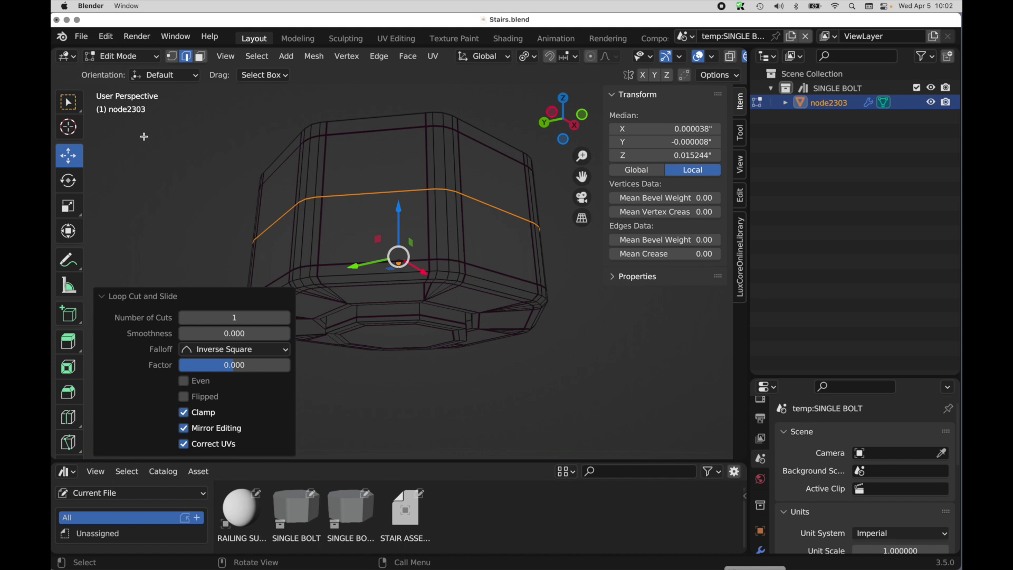
click(154, 56)
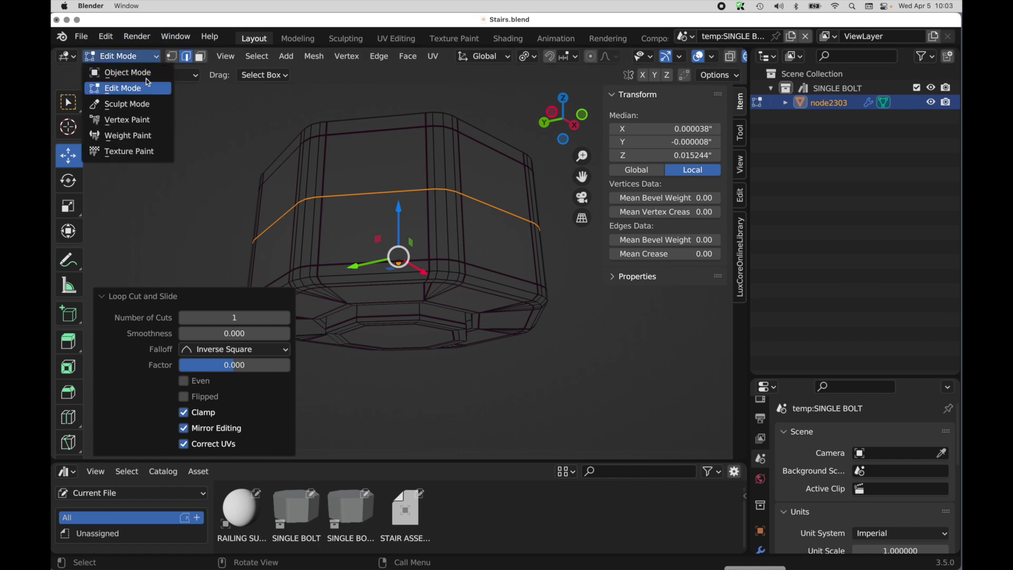
click(121, 73)
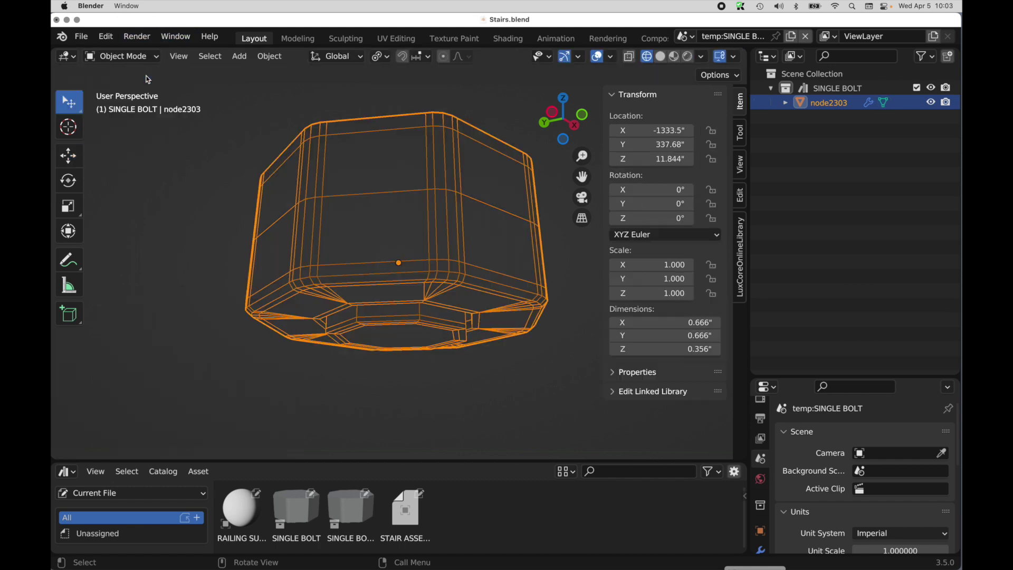
Delete the temp:SINGLE BOLT scene.
click(695, 37)
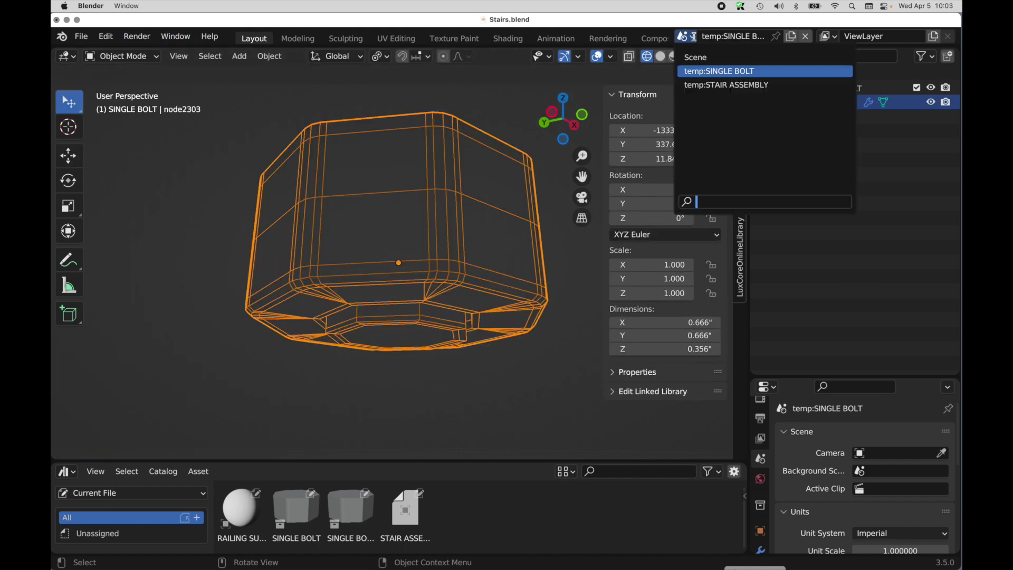
click(708, 86)
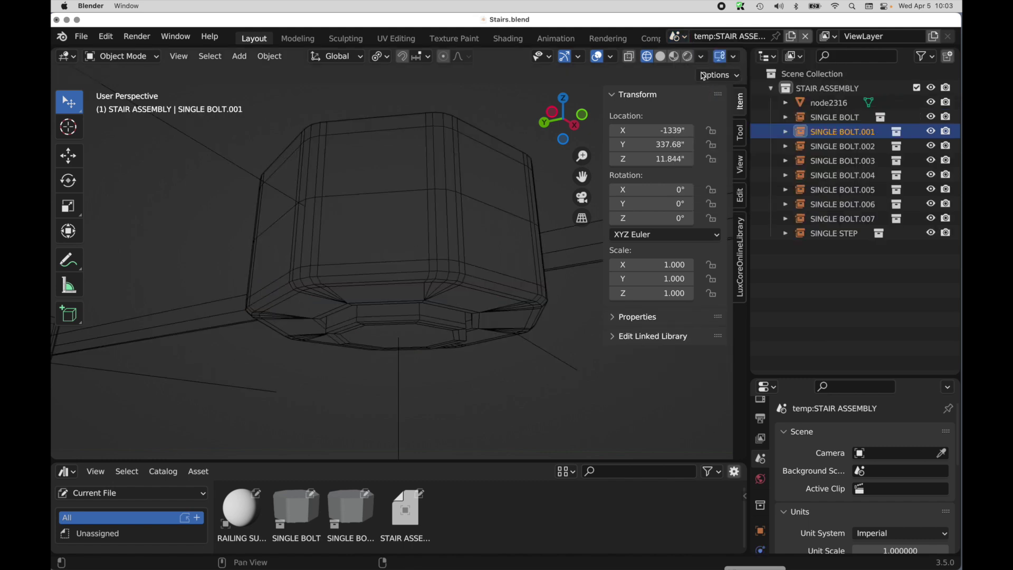
click(686, 38)
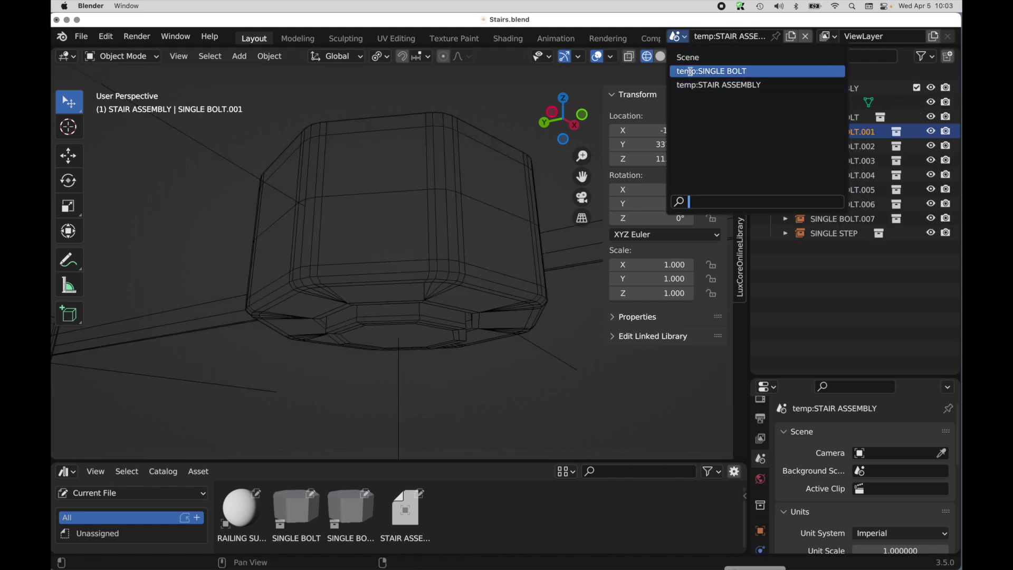
click(691, 73)
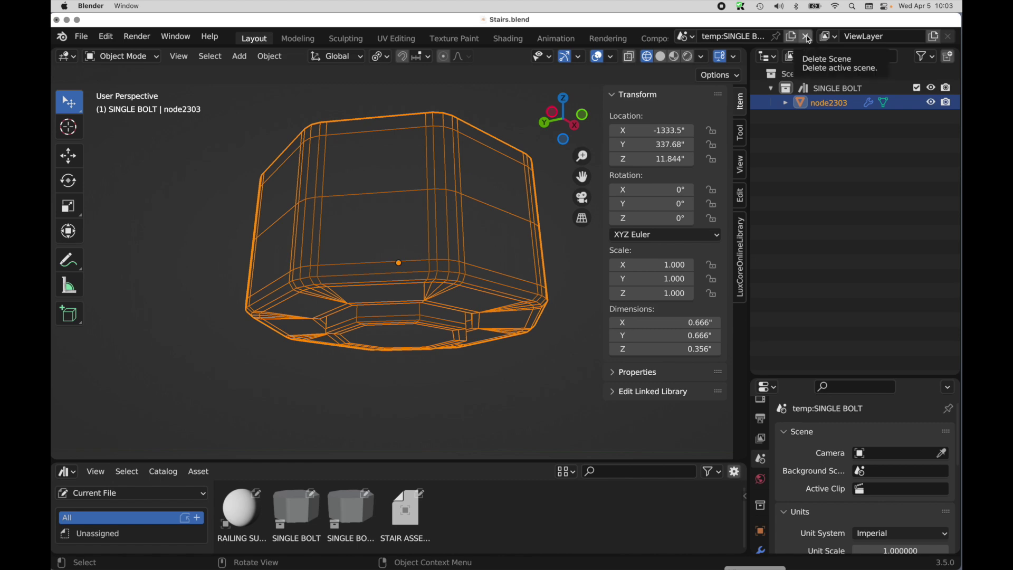
click(806, 38)
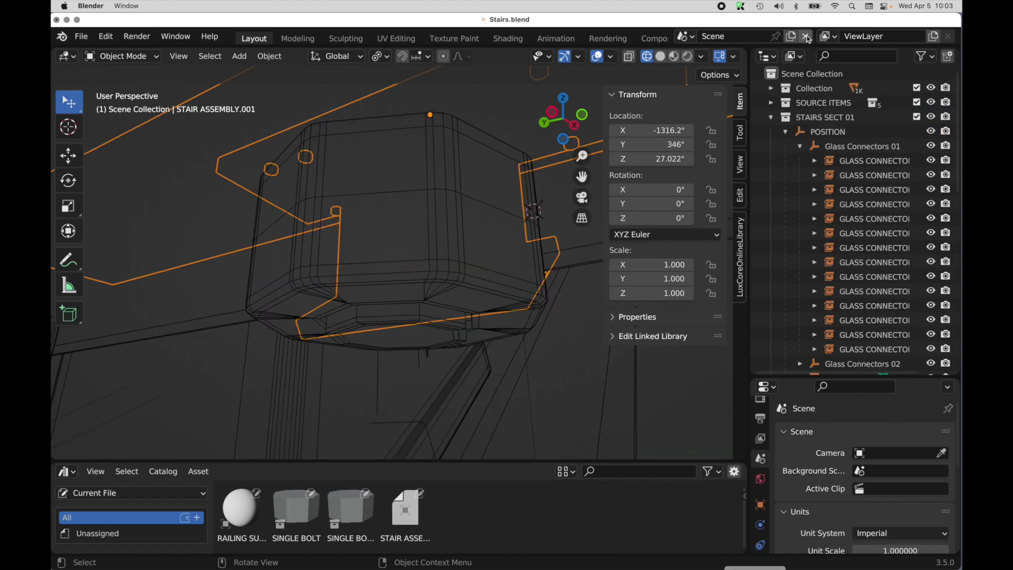
Switch to temp:STAIR ASSEMBLY and delete that scene too.
click(684, 36)
click(695, 75)
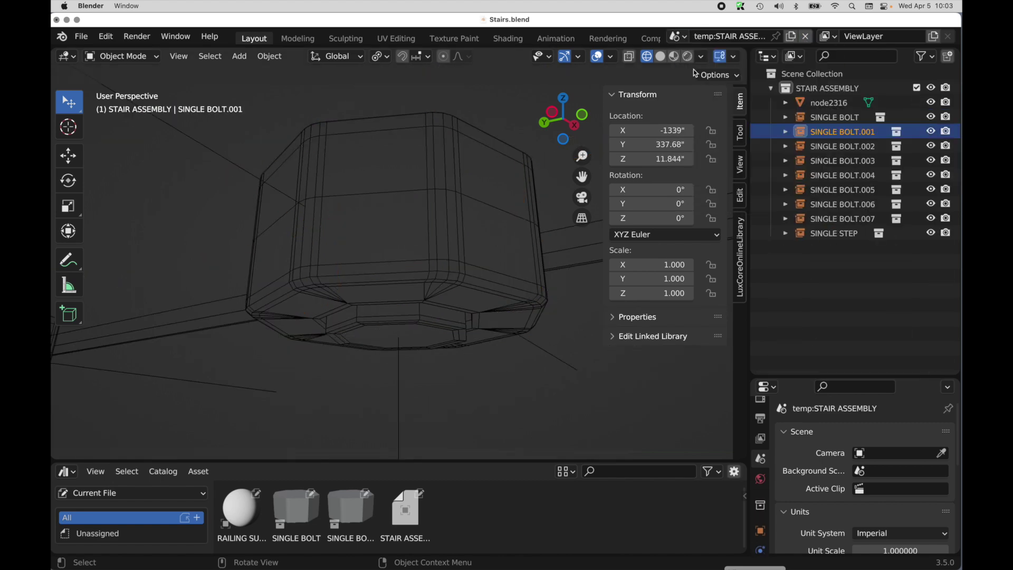
click(806, 35)
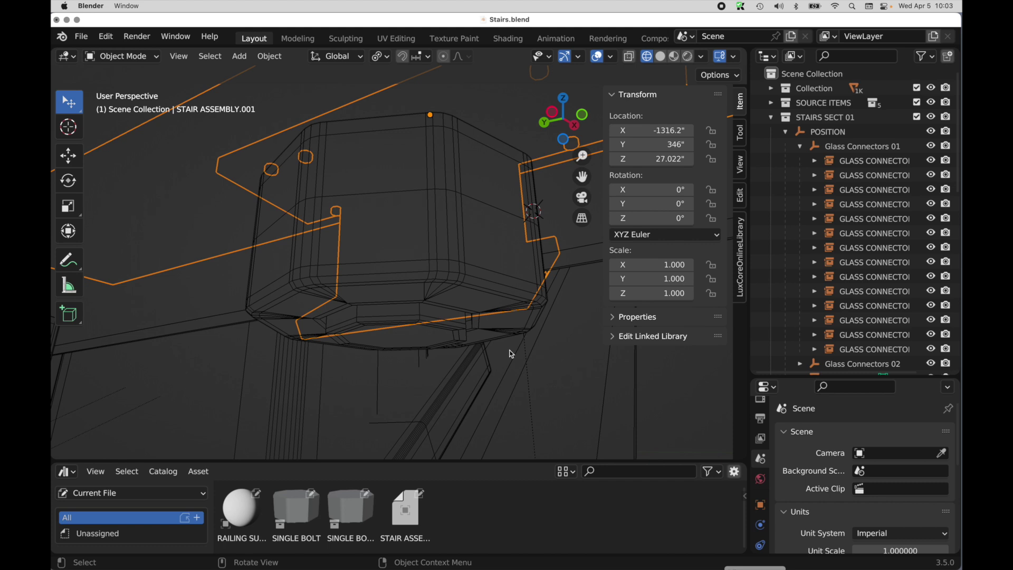
scroll(450, 314, up, 2)
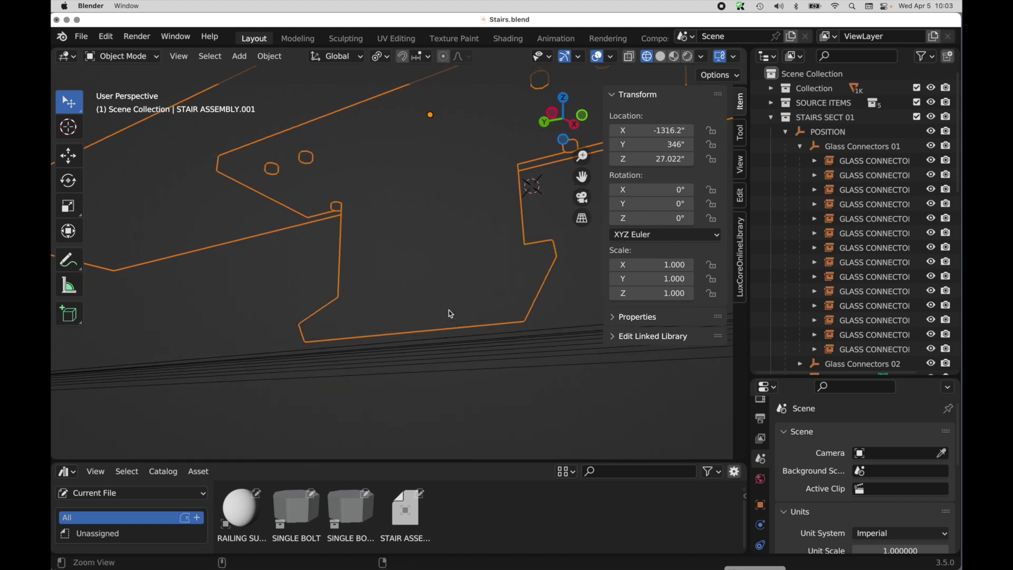
scroll(450, 314, down, 6)
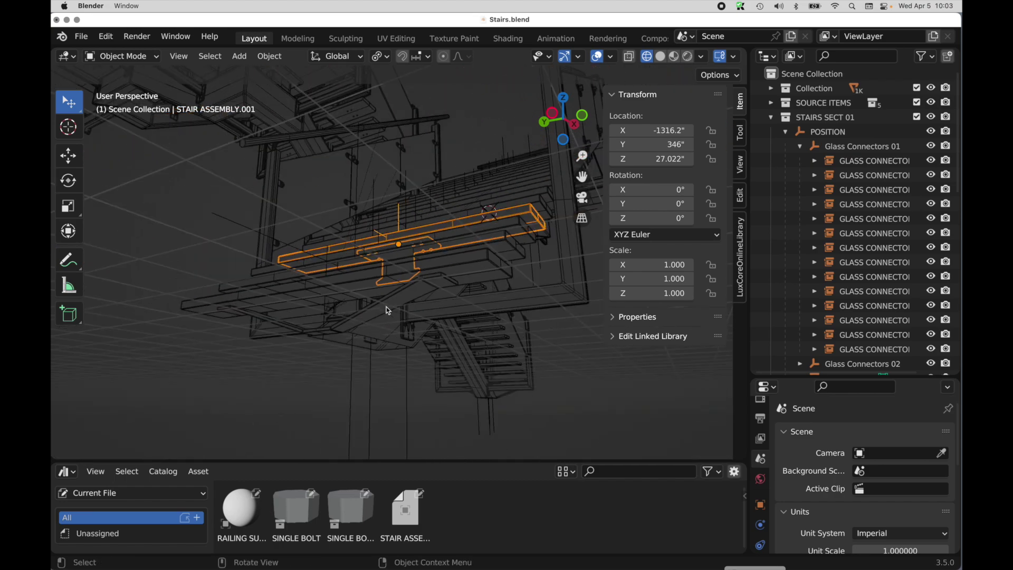
scroll(388, 310, up, 6)
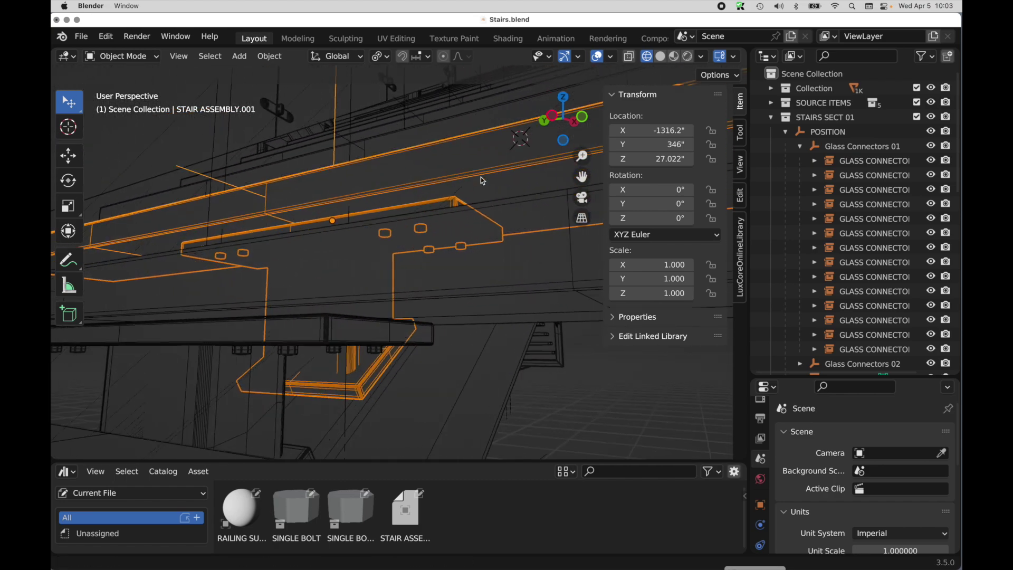
middle_drag(483, 179, 357, 314)
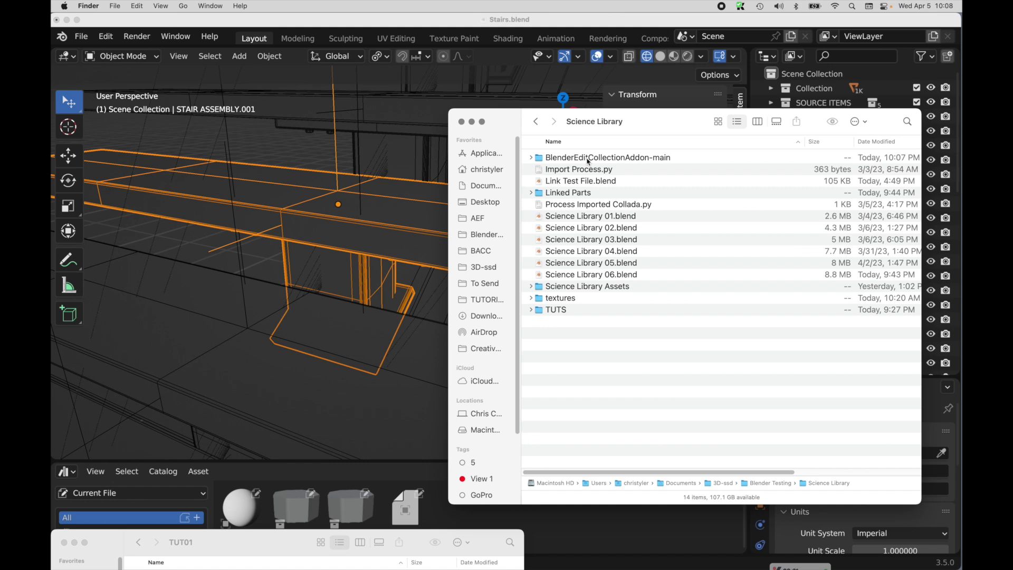
Move __init__.py out of source into the add-on folder's top level.
double_click(540, 161)
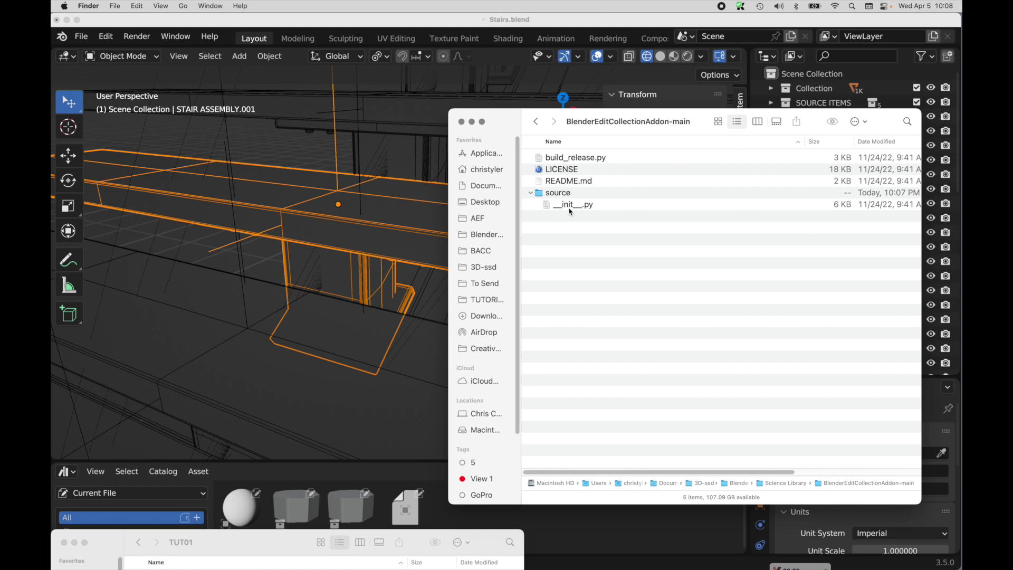
click(568, 207)
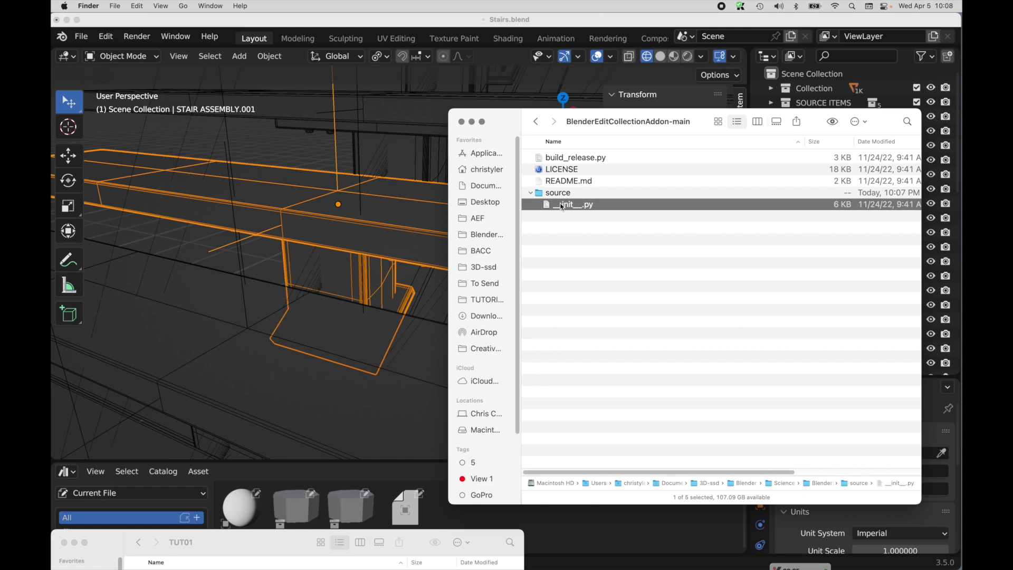
drag(561, 207, 622, 178)
Compress the BlenderEditCollectionAddon-main folder in Science Library into a zip archive.
super+click(612, 122)
click(602, 131)
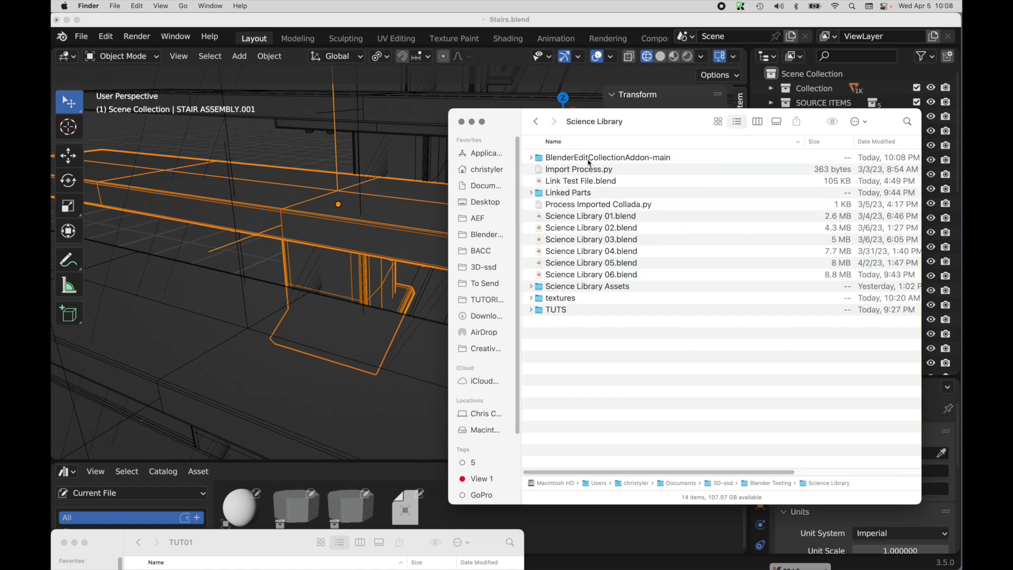
click(589, 163)
right_click(589, 163)
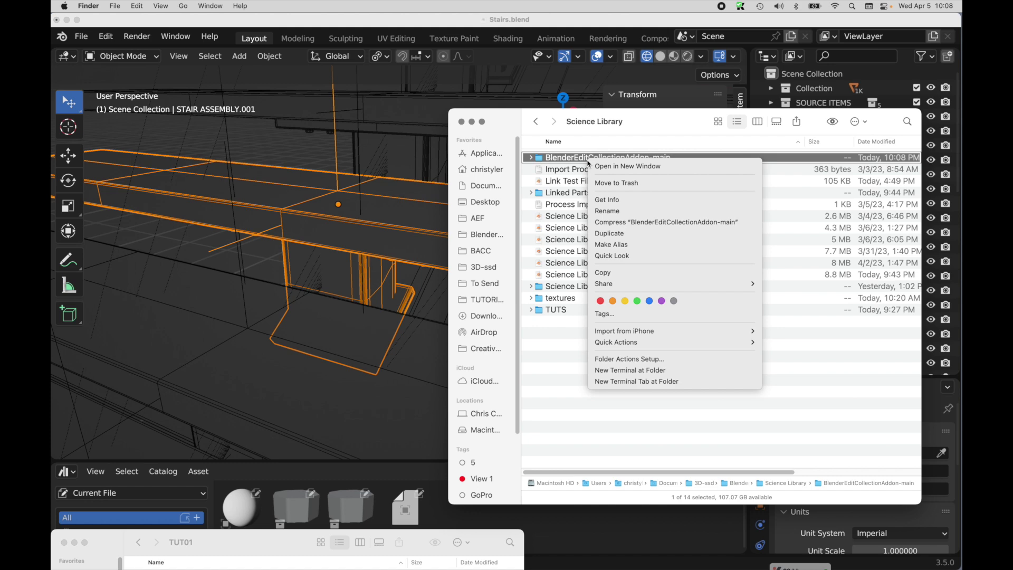
click(615, 223)
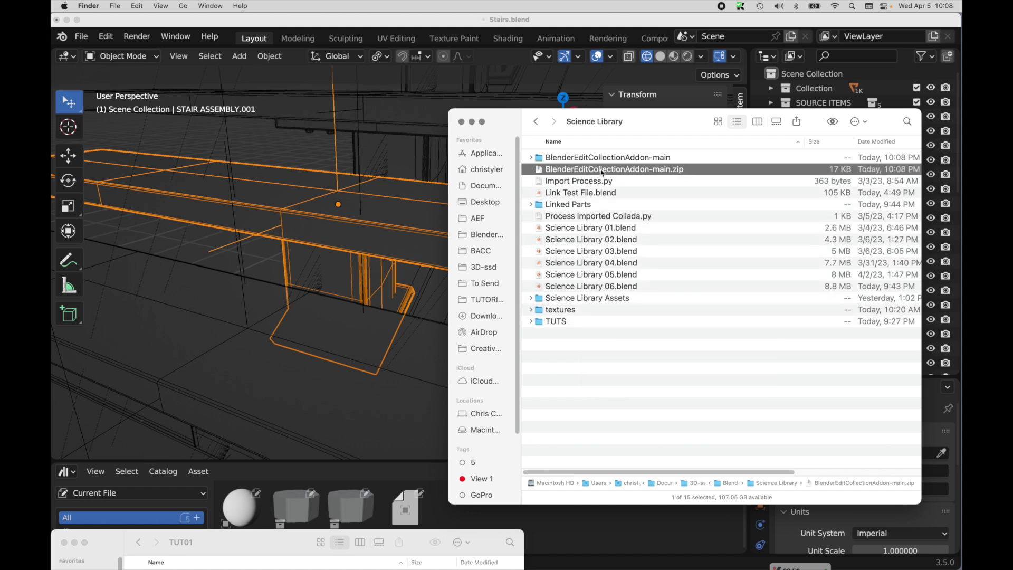
Show the Add-ons section of Blender's Preferences window.
click(114, 36)
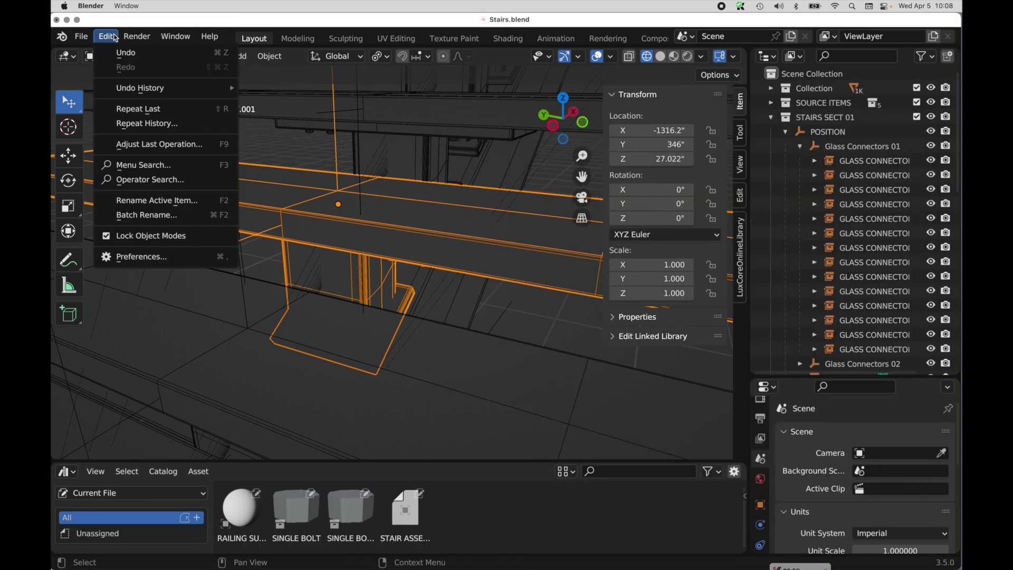
click(132, 262)
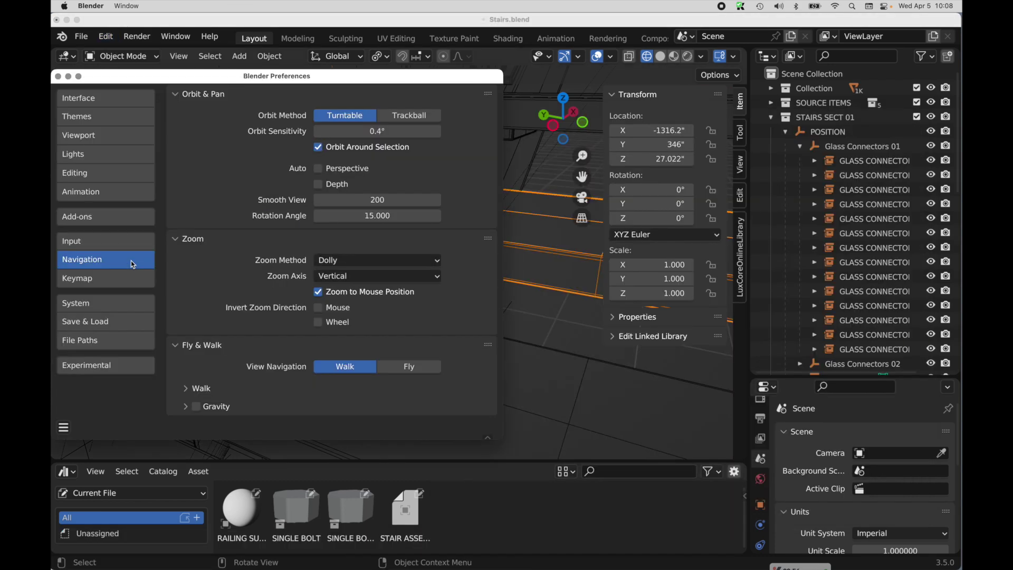
click(122, 216)
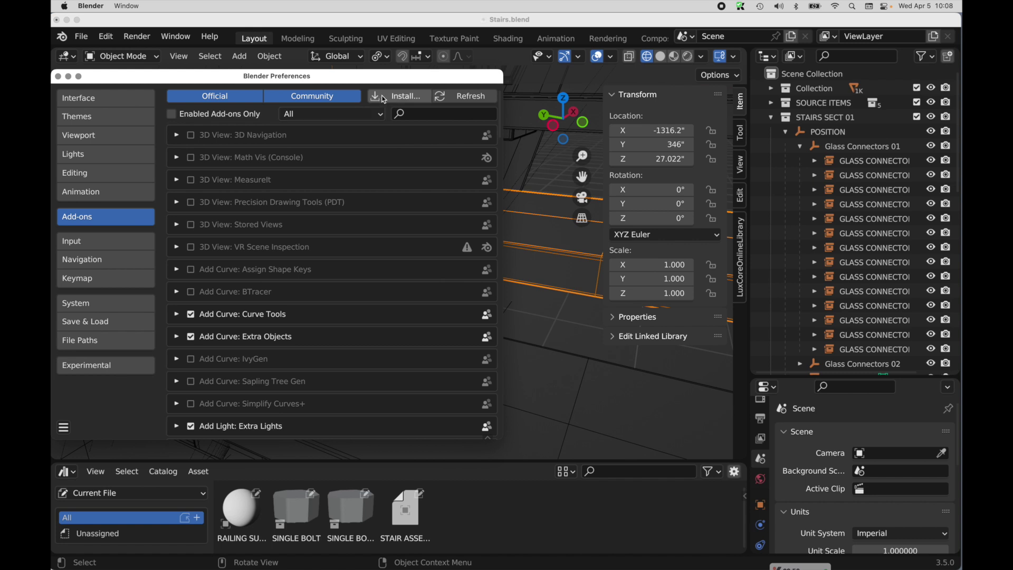